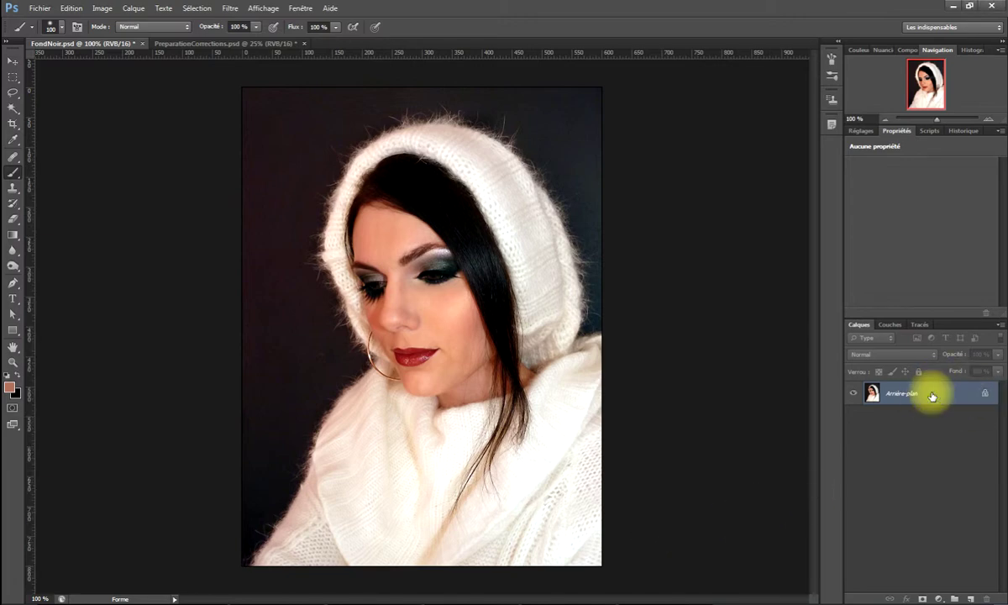
- Duplicate the Arrière-plan layer under the name "Base de travail"
right_click(860, 390)
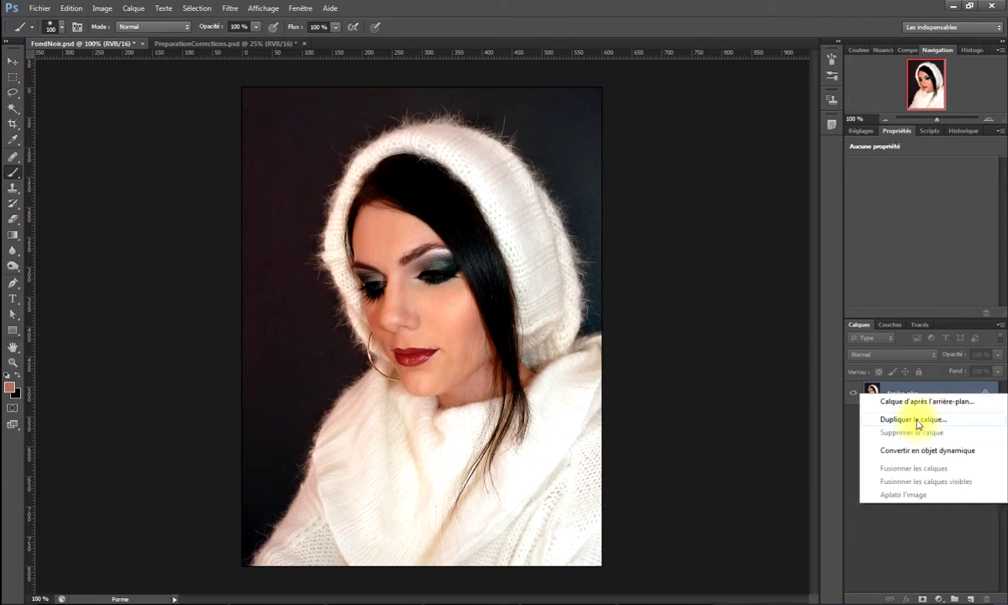
click(917, 424)
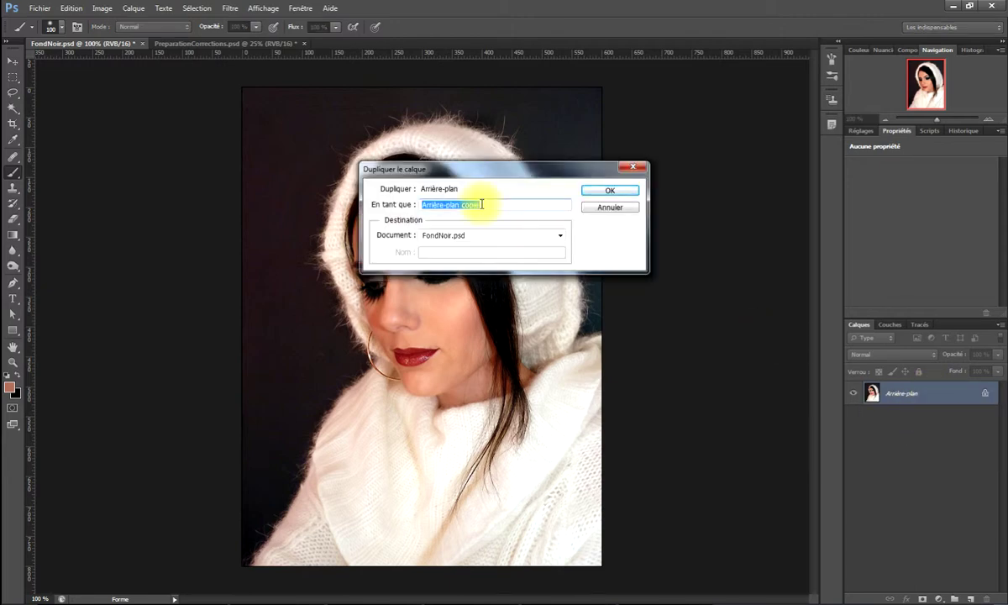
text(Base de )
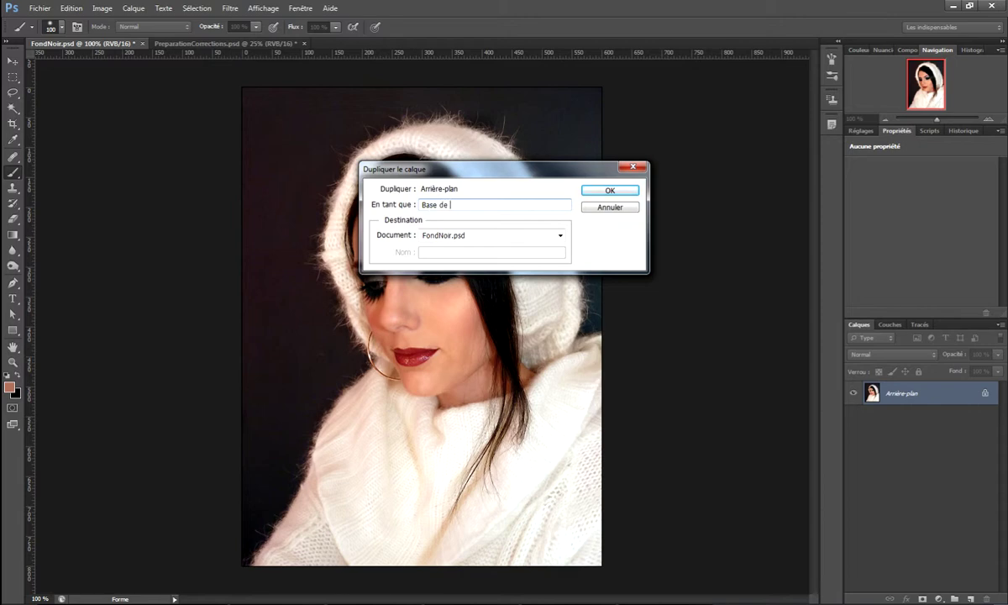
text(travail)
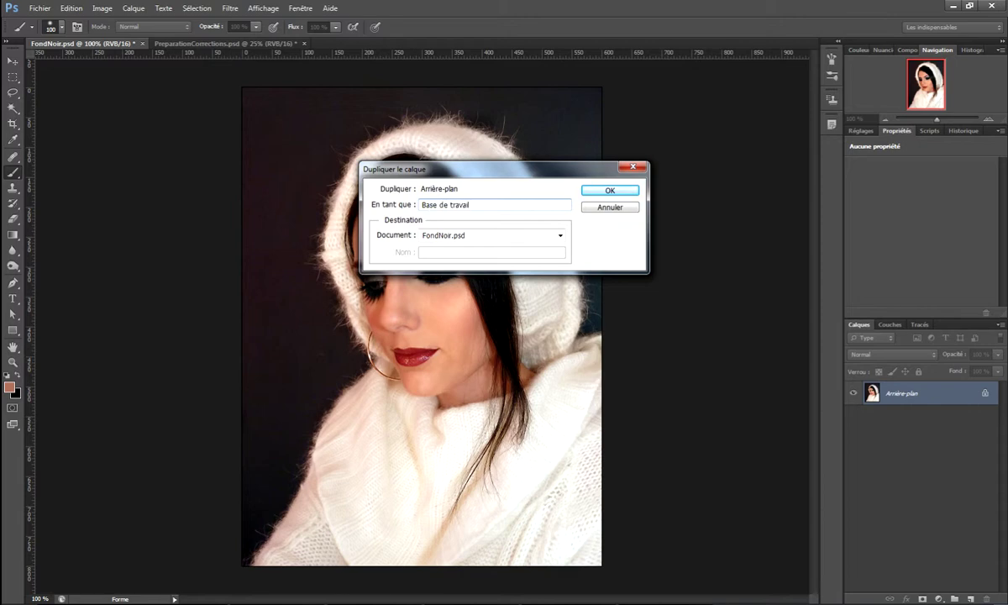
click(616, 192)
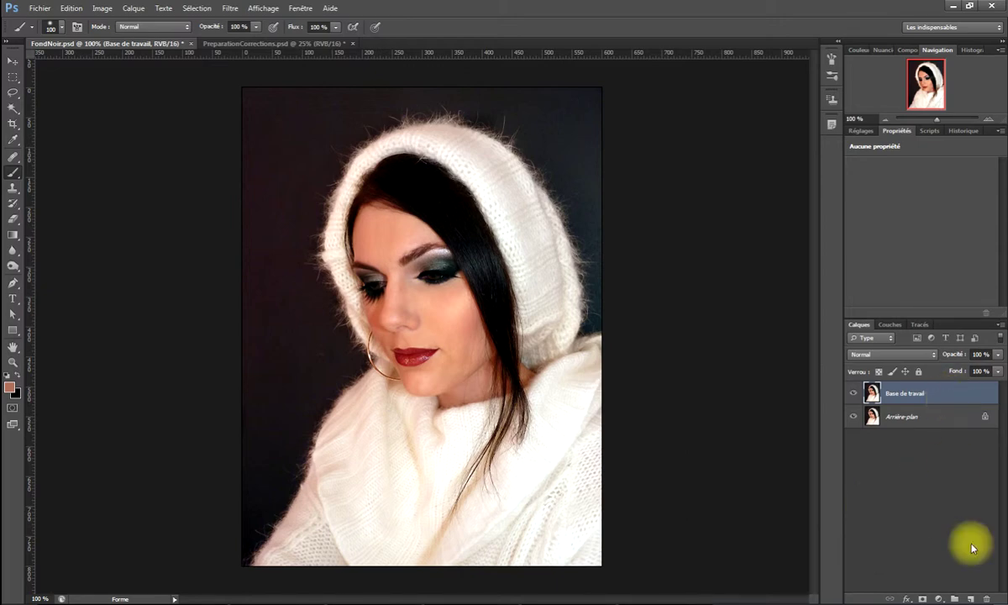
- Place the Base de travail layer in a new layer group and name the group "PT"
click(955, 597)
mouse_move(921, 410)
mouse_down()
mouse_move(929, 411)
mouse_move(929, 393)
mouse_up()
double_click(903, 388)
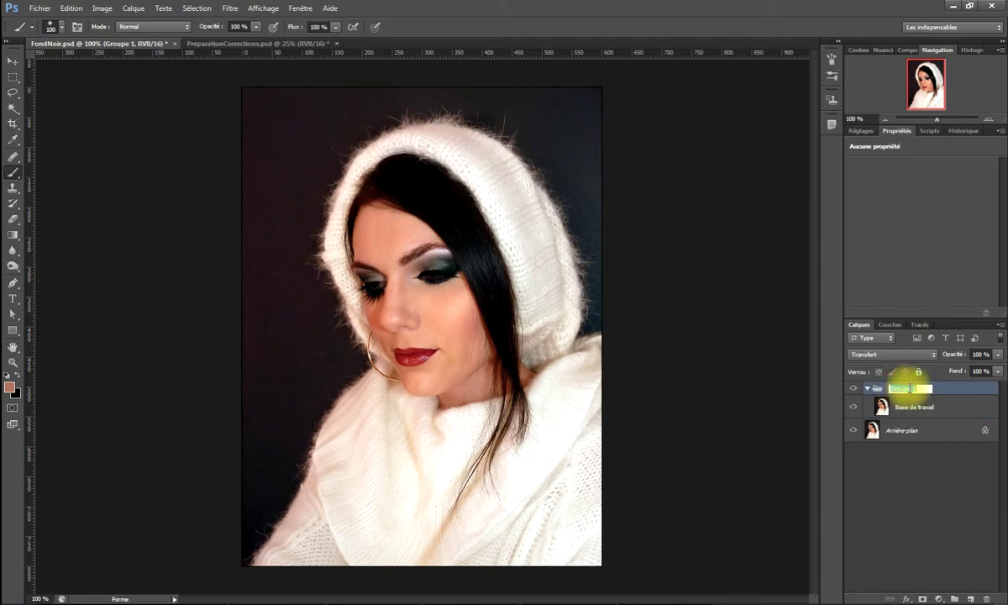
text(Pr)
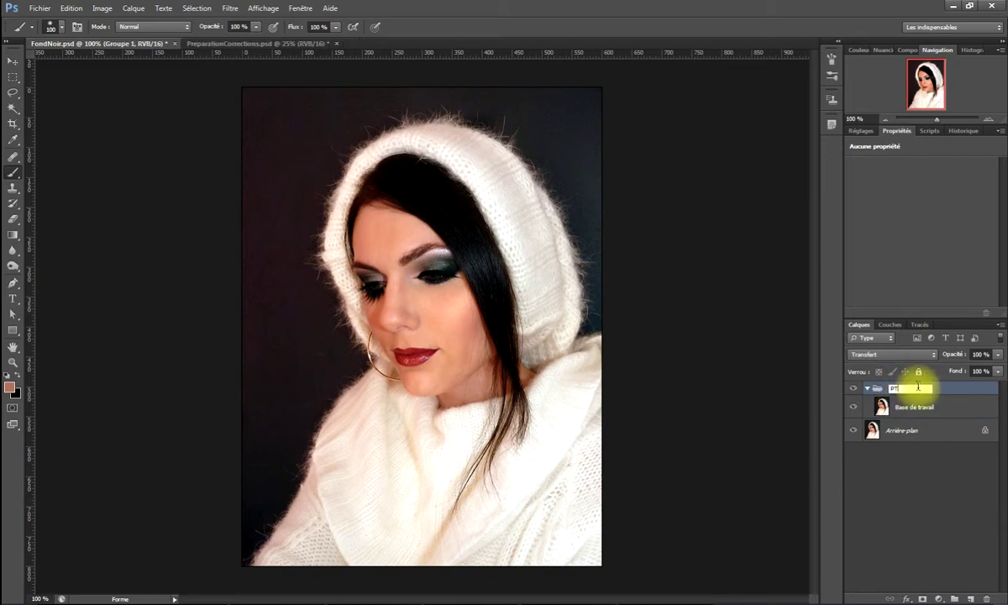
key(Return)
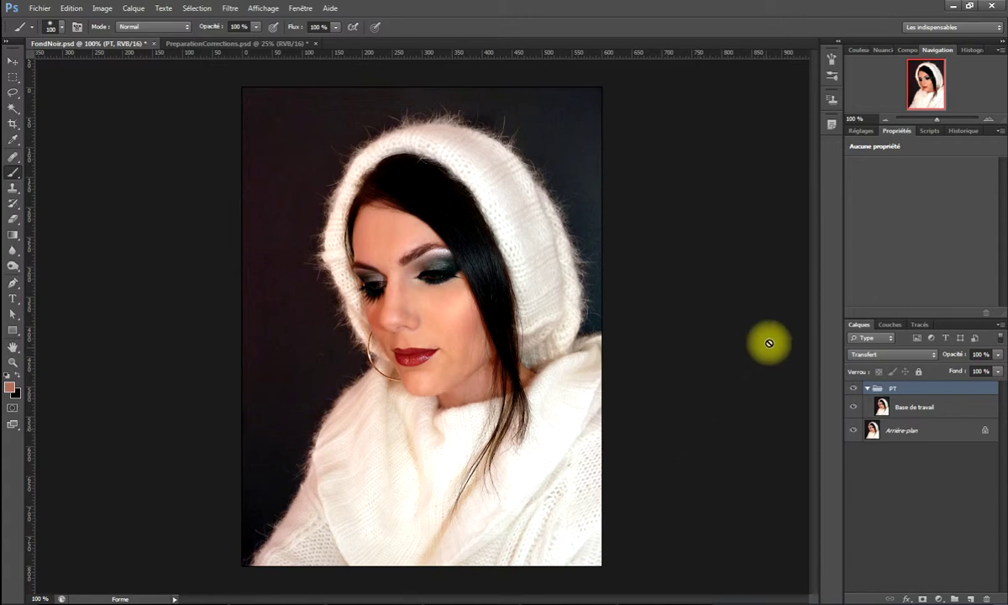
- Add a selective color adjustment layer to the PT group and set Noir to +100 % for the Noirs range
click(861, 130)
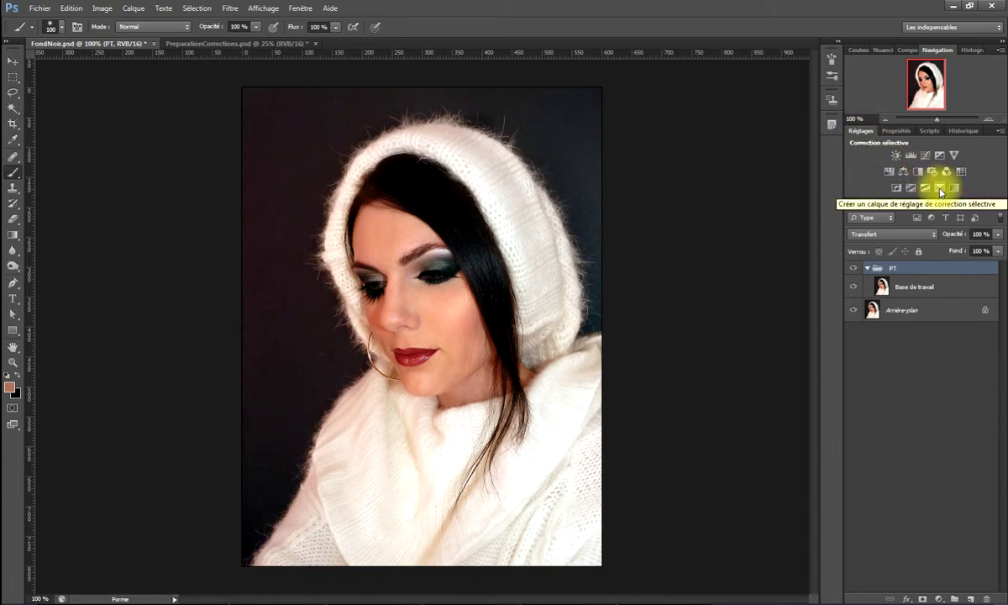
click(940, 189)
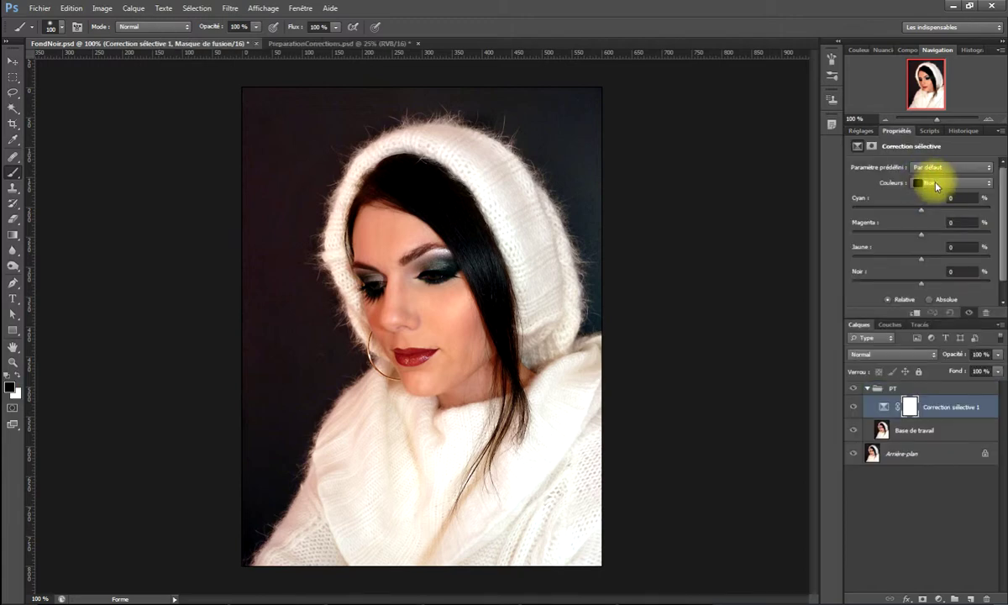
click(937, 183)
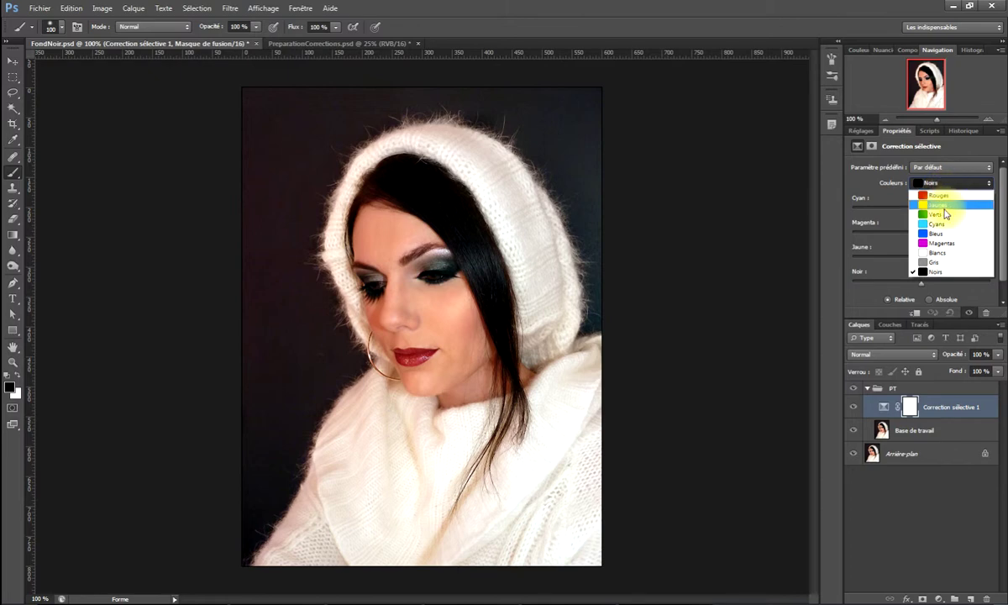
click(945, 273)
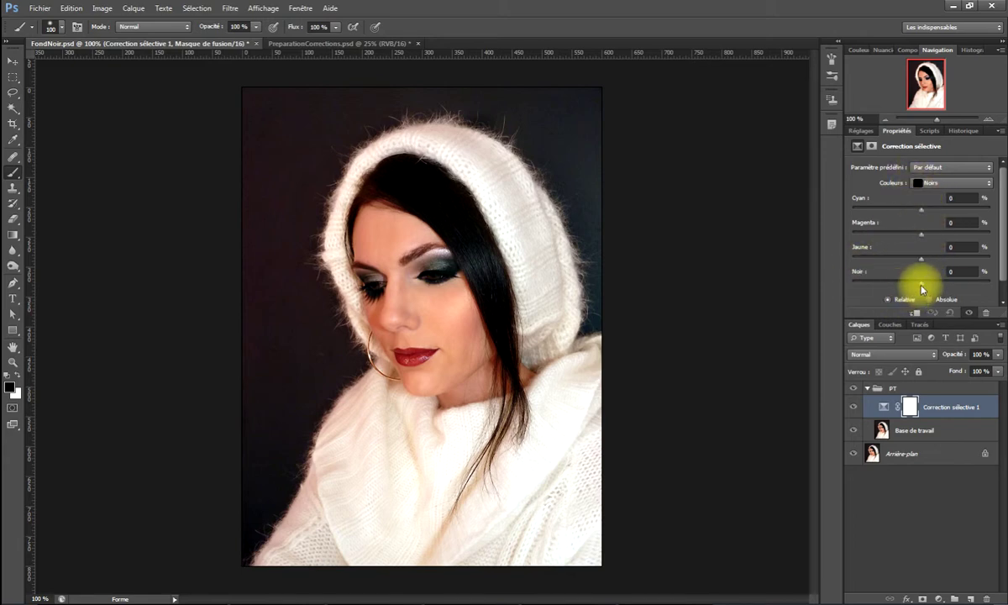
drag(921, 288, 995, 287)
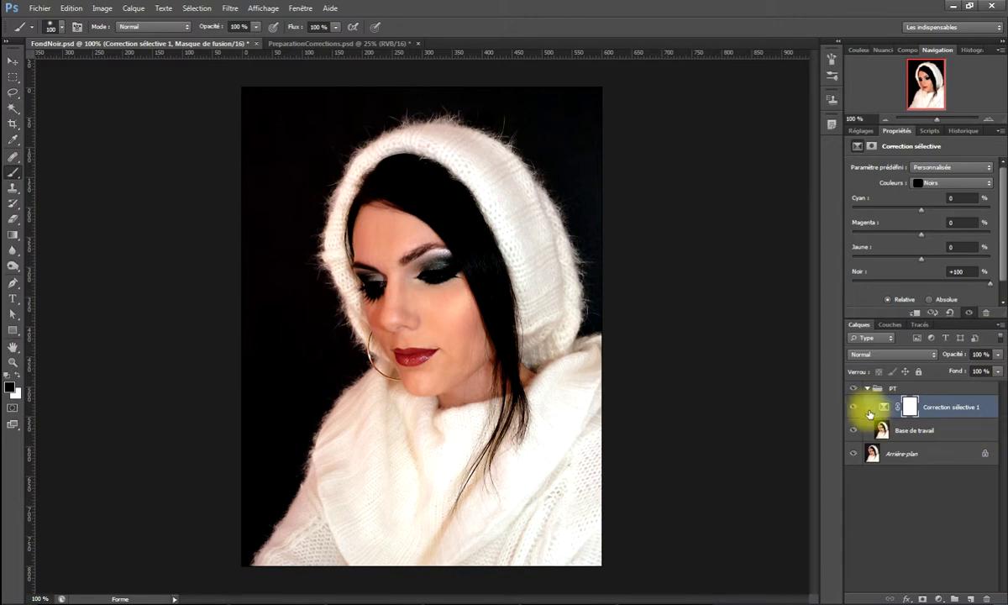
- Compare the portrait with and without the selective color adjustment, and delete that adjustment layer
click(855, 407)
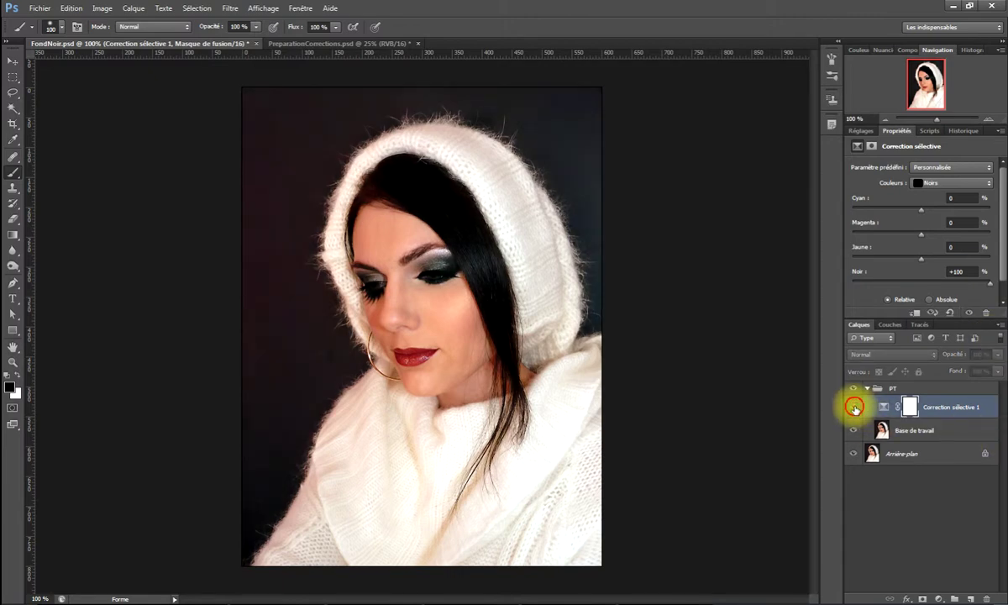
click(854, 408)
click(854, 408)
click(854, 408)
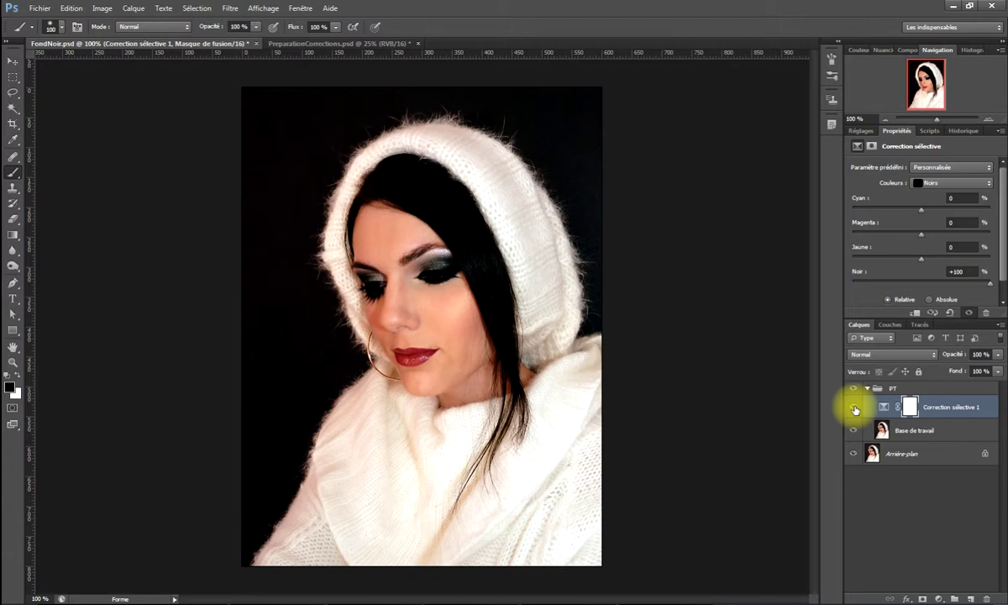
right_click(968, 408)
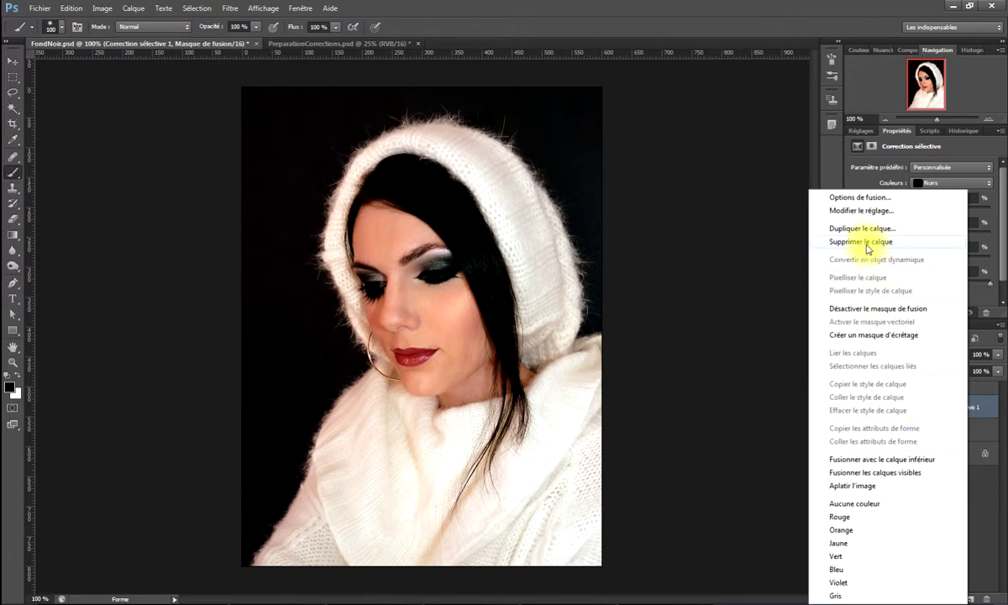
click(867, 242)
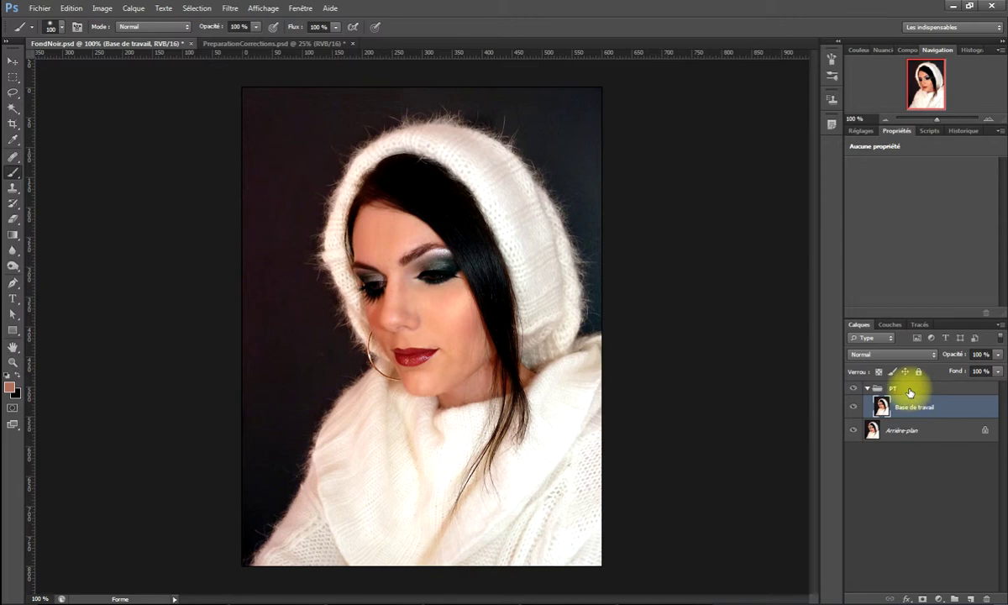
- Add a Curves adjustment layer inside the PT group, above Base de travail, and name it "Fond"
click(907, 390)
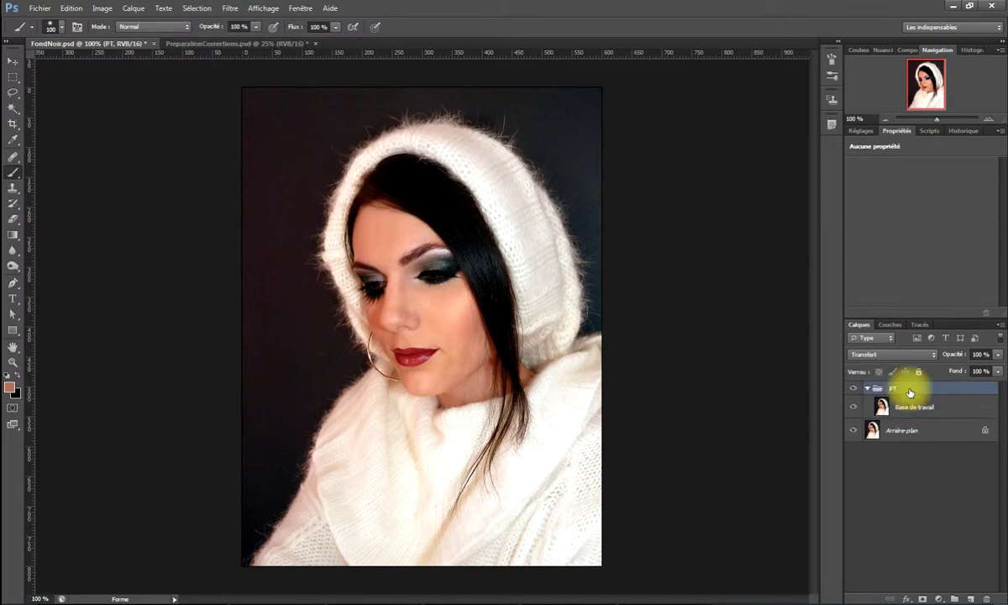
click(863, 131)
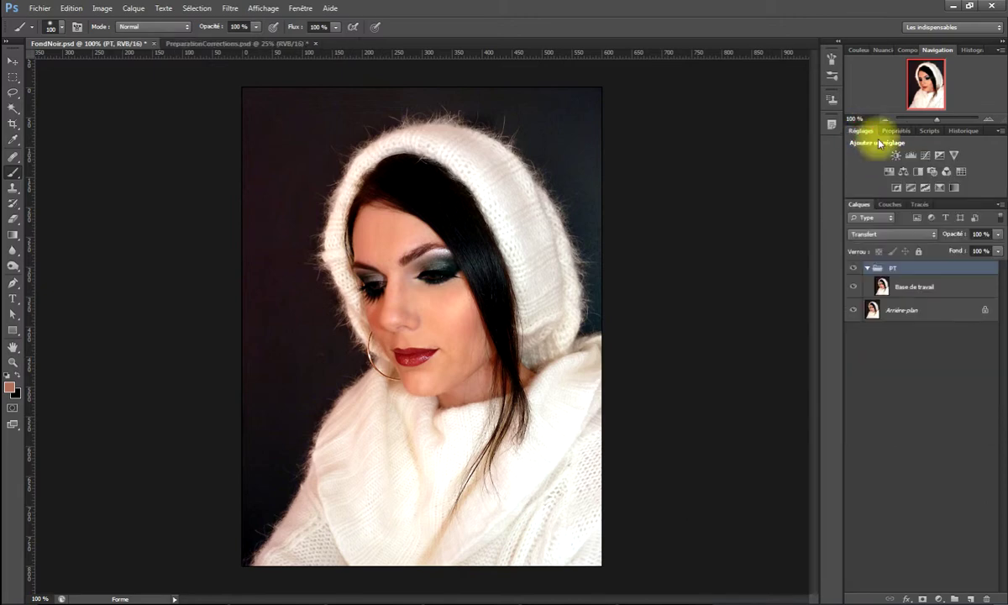
click(925, 155)
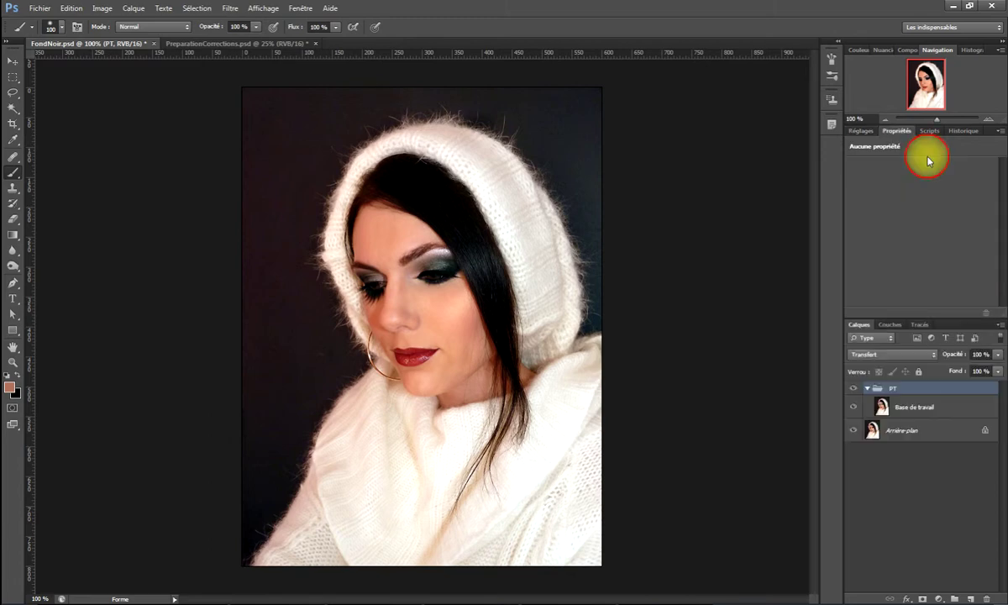
double_click(934, 409)
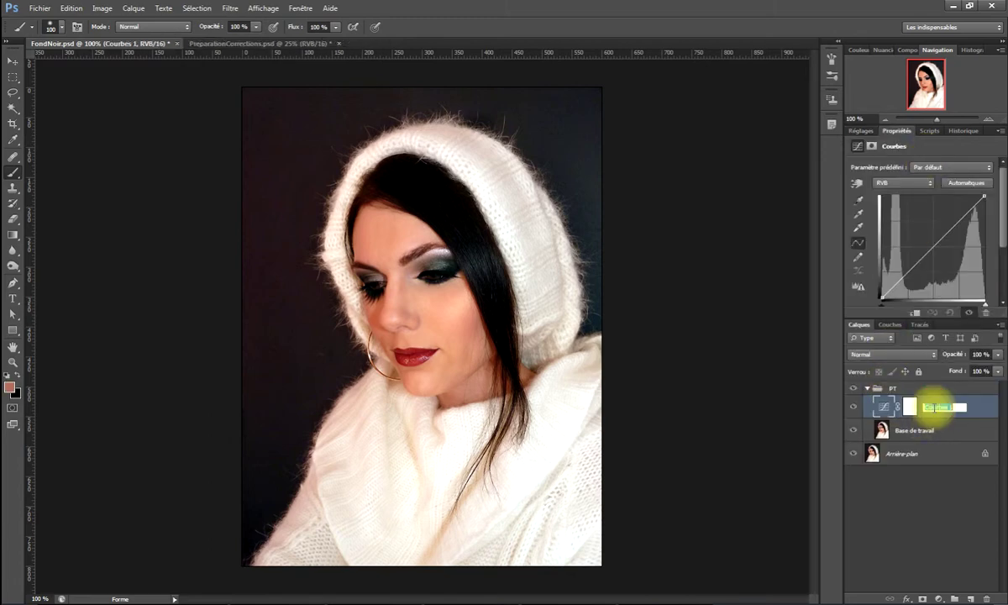
text(Fond)
key(Return)
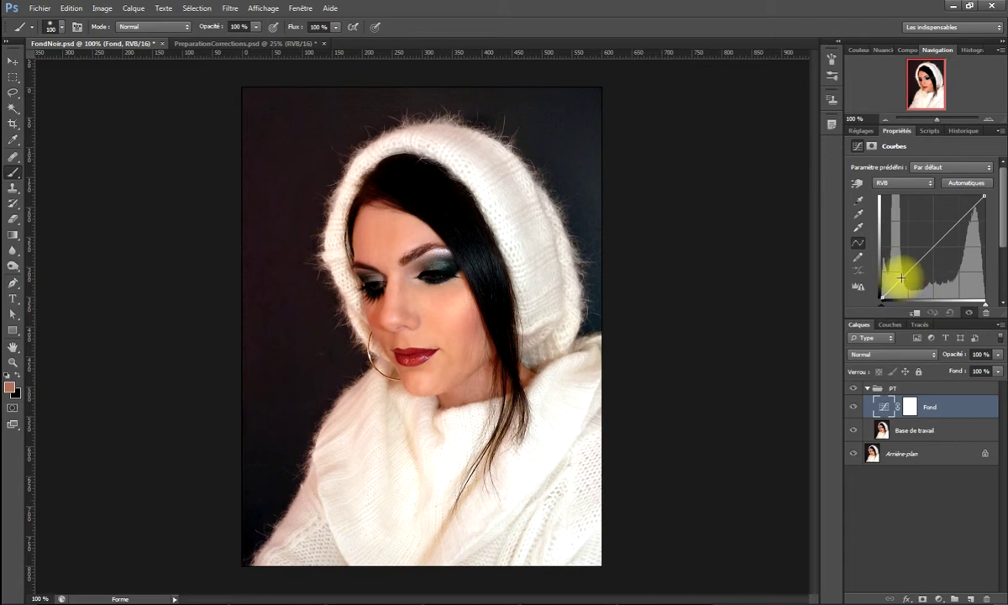
- Try an S-shaped RGB curve on the Fond layer with lowered shadows and raised midtones, and remove the midtone point
drag(902, 273, 901, 289)
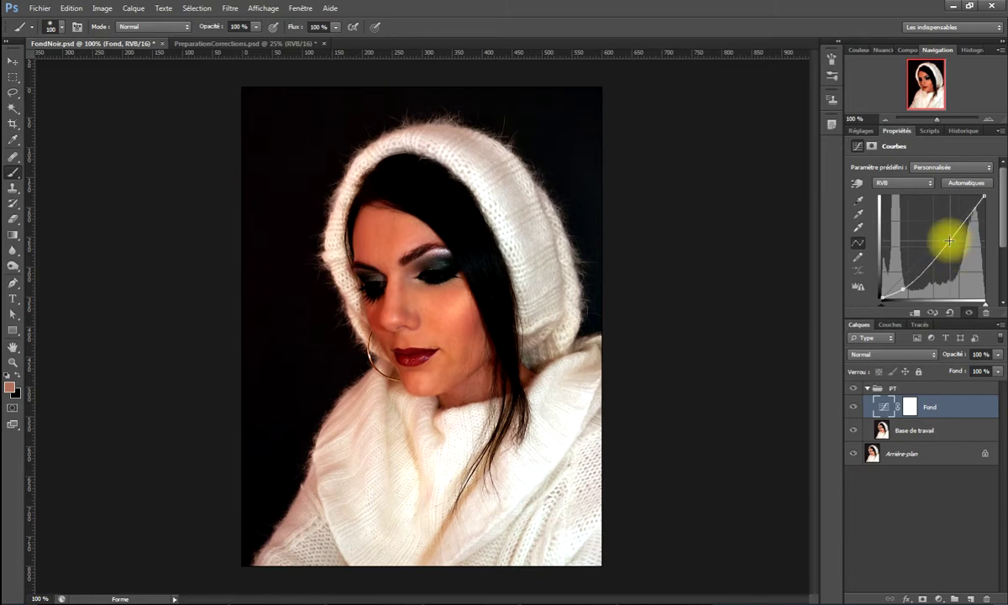
drag(949, 241, 944, 242)
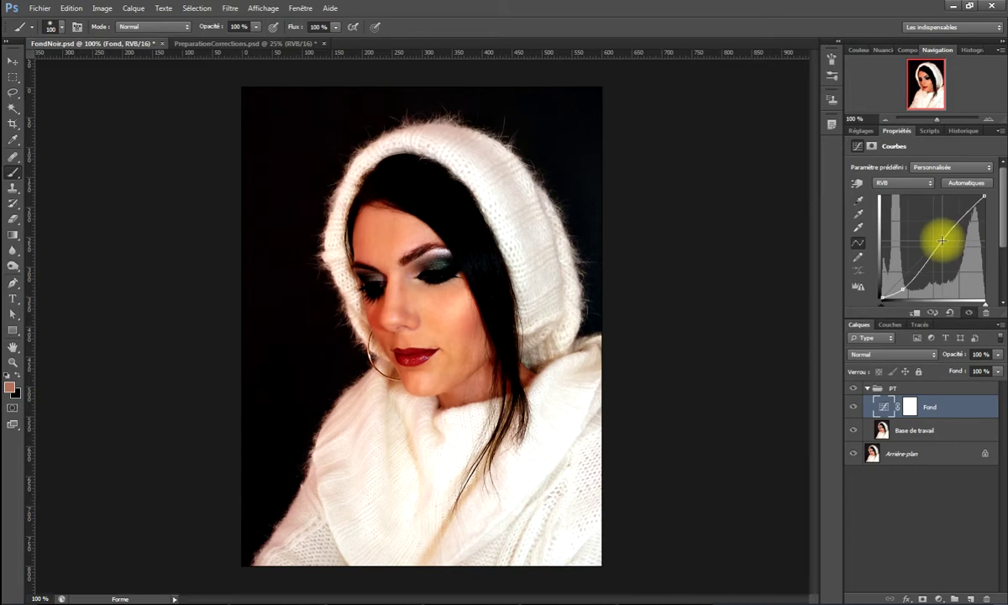
drag(983, 202, 966, 214)
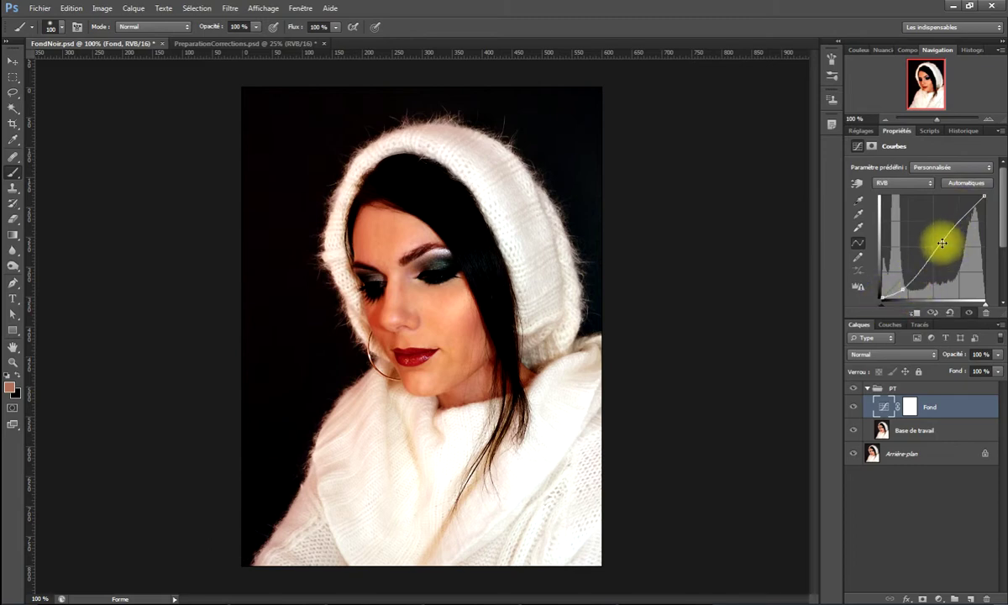
drag(943, 239, 1002, 268)
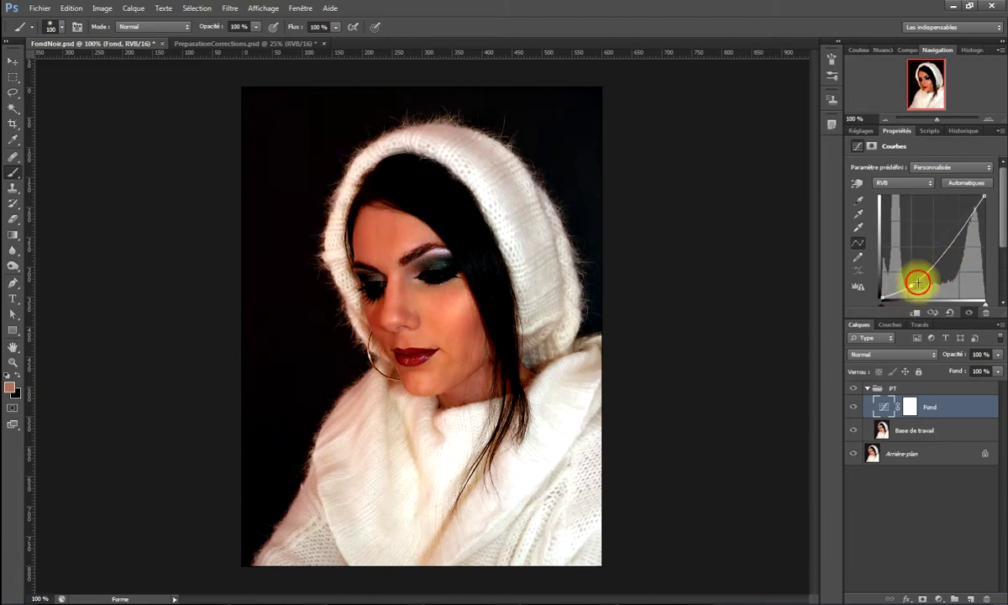
- Bend the Fond curve strongly downward with a single midtone point to blacken the background, and set the layer's blend mode to Luminosité
drag(916, 279, 940, 261)
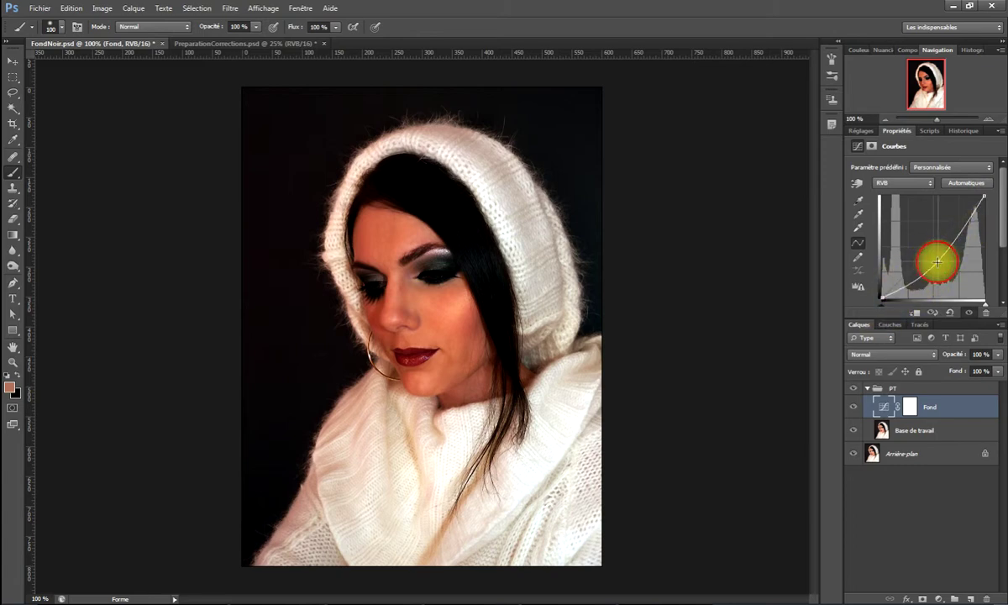
drag(937, 262, 937, 264)
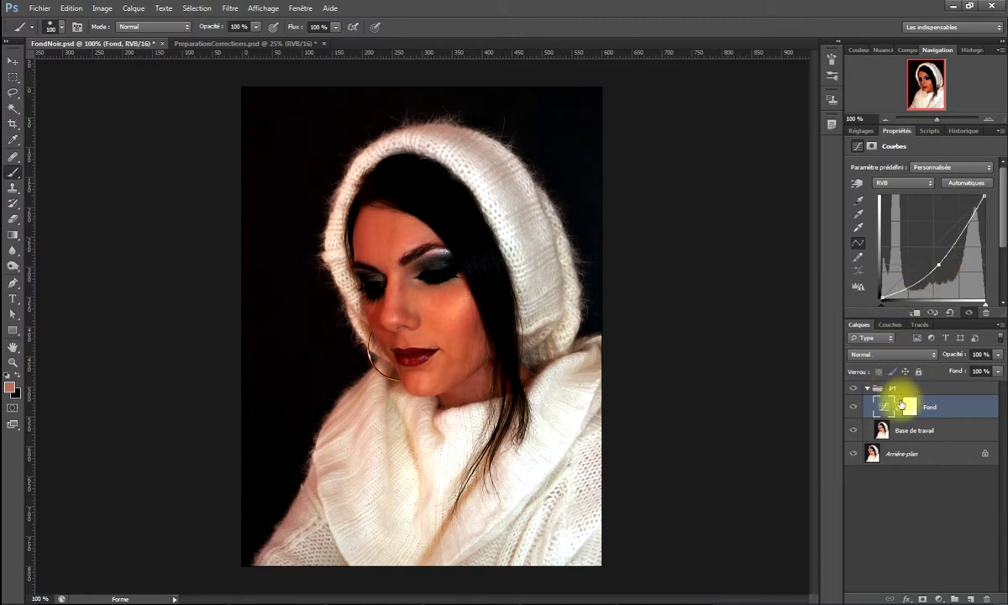
click(873, 355)
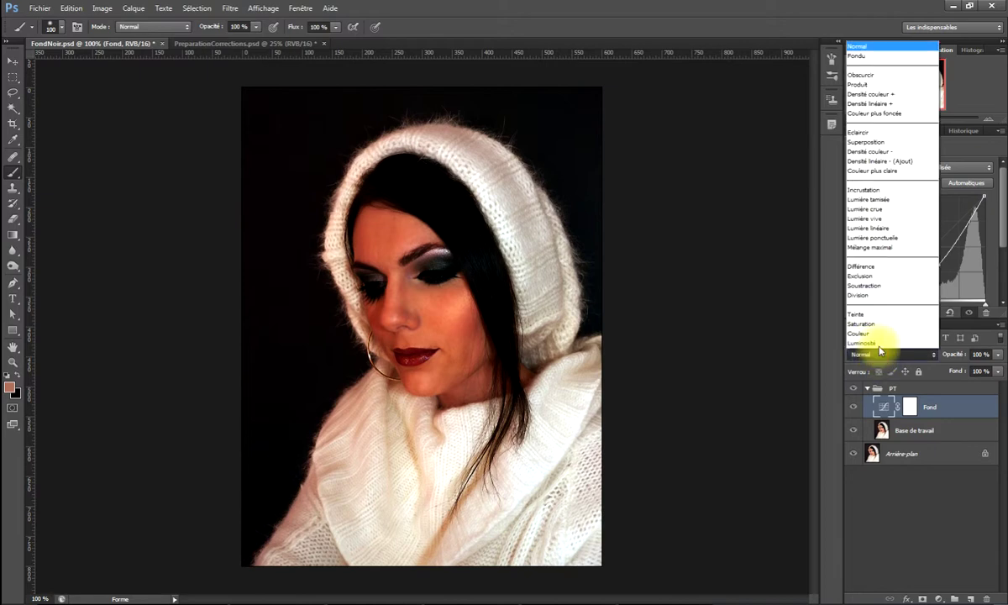
click(883, 345)
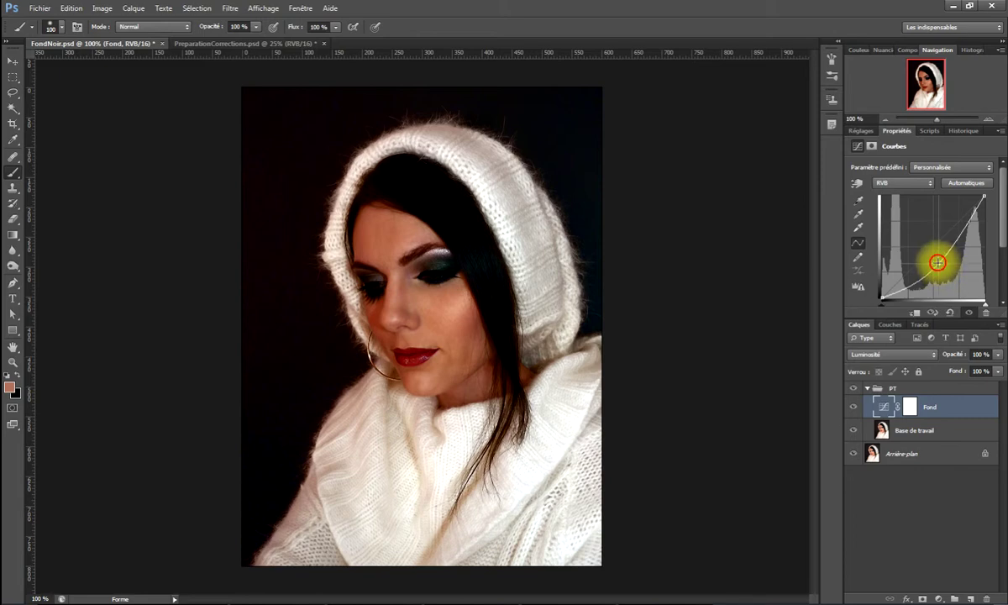
drag(940, 266, 942, 271)
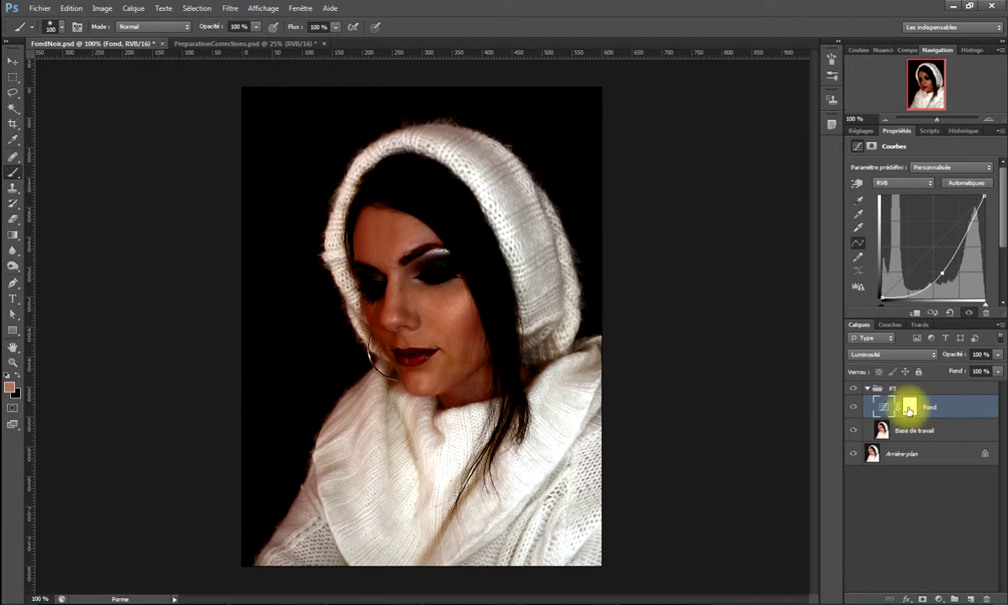
- Paint black over the face on the Fond layer mask to remove the darkening there, and compare with the mask briefly disabled
click(908, 408)
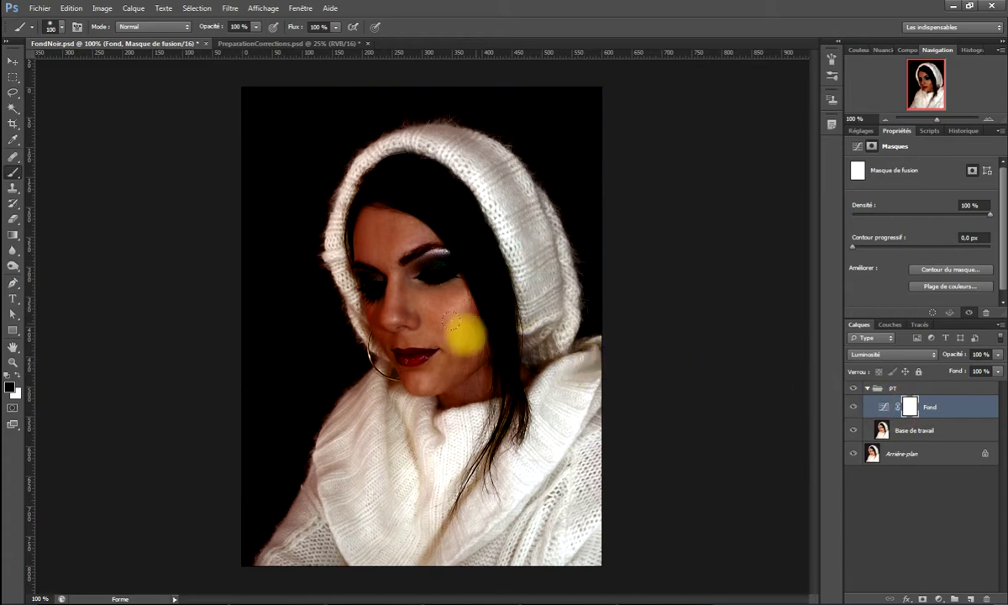
mouse_move(441, 298)
mouse_down()
mouse_move(464, 351)
mouse_move(409, 247)
mouse_move(391, 304)
mouse_move(413, 327)
mouse_move(439, 331)
mouse_move(456, 385)
mouse_up()
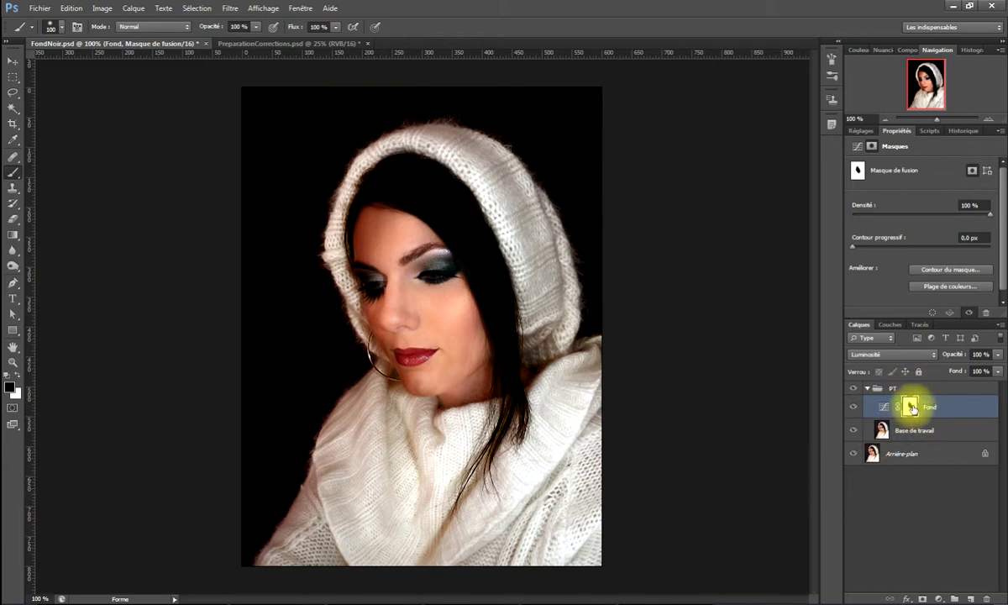
click(911, 408)
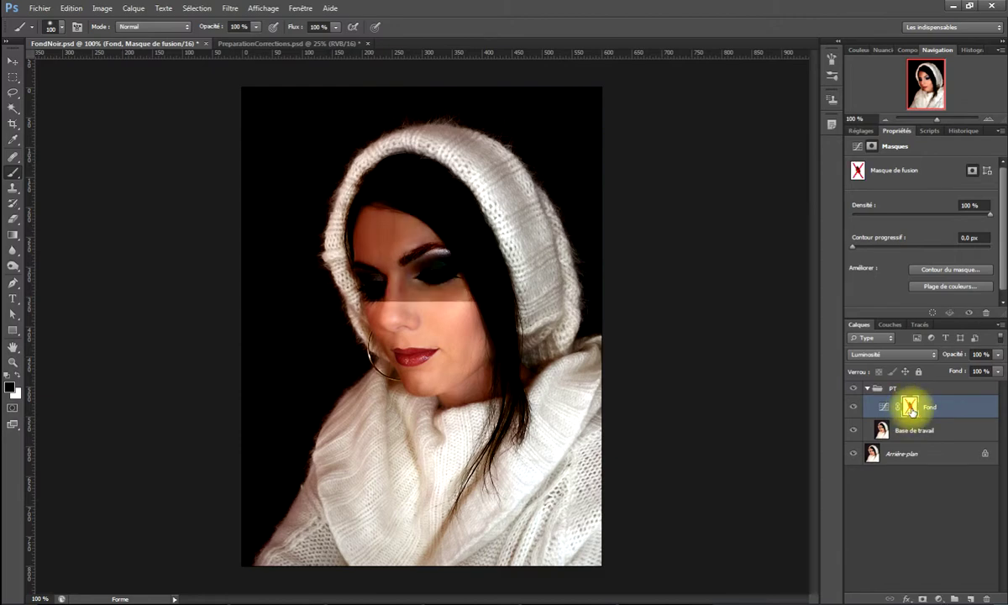
shift+click(910, 407)
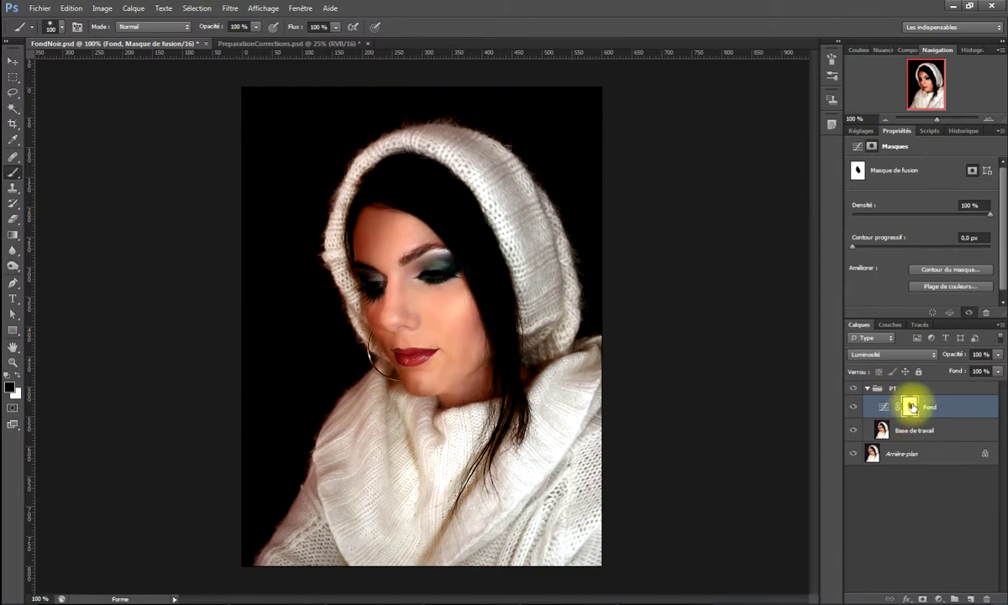
- Compare the image with the Fond mask briefly disabled, then inspect the mask on its own in black and white
shift+click(911, 407)
shift+click(910, 407)
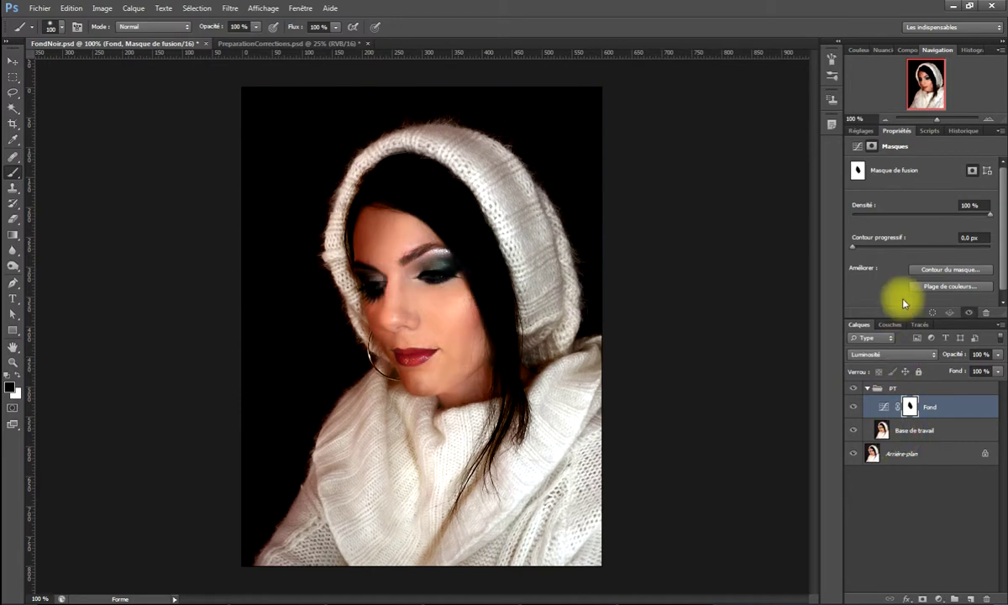
alt+click(911, 407)
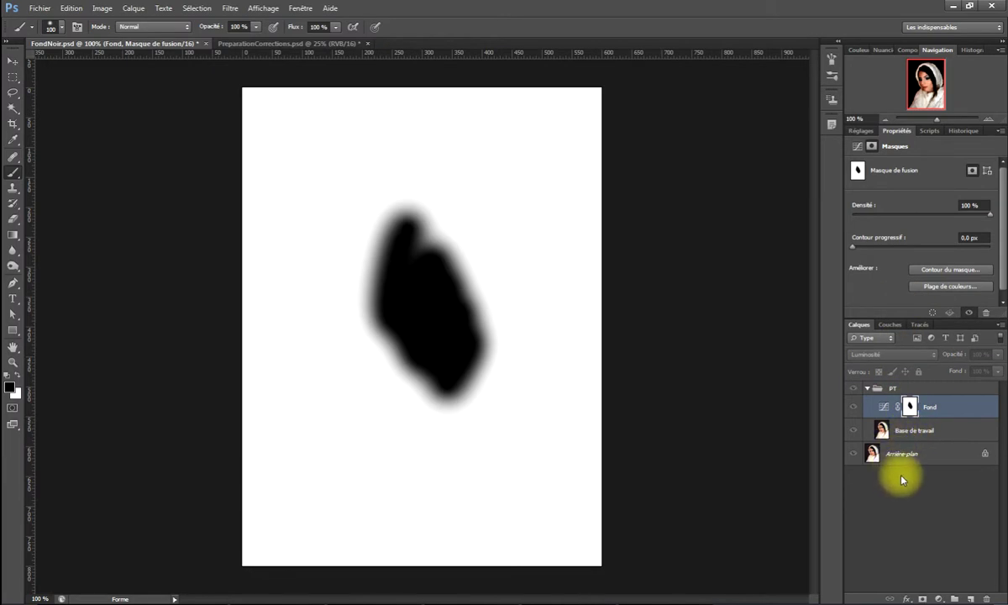
click(924, 490)
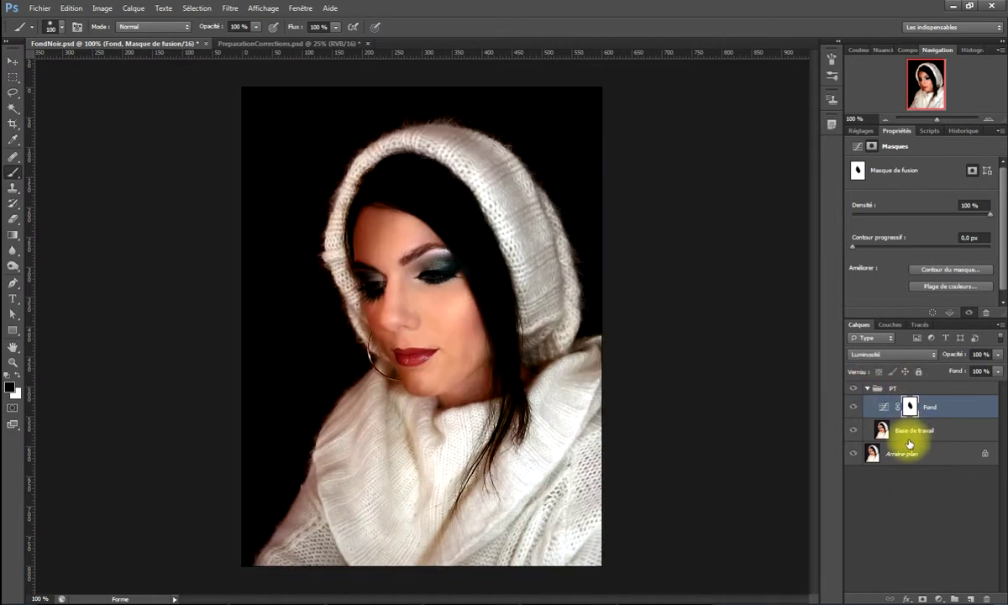
- Display the Fond layer mask as a coloured overlay on the image through its Fond Masque channel
click(891, 325)
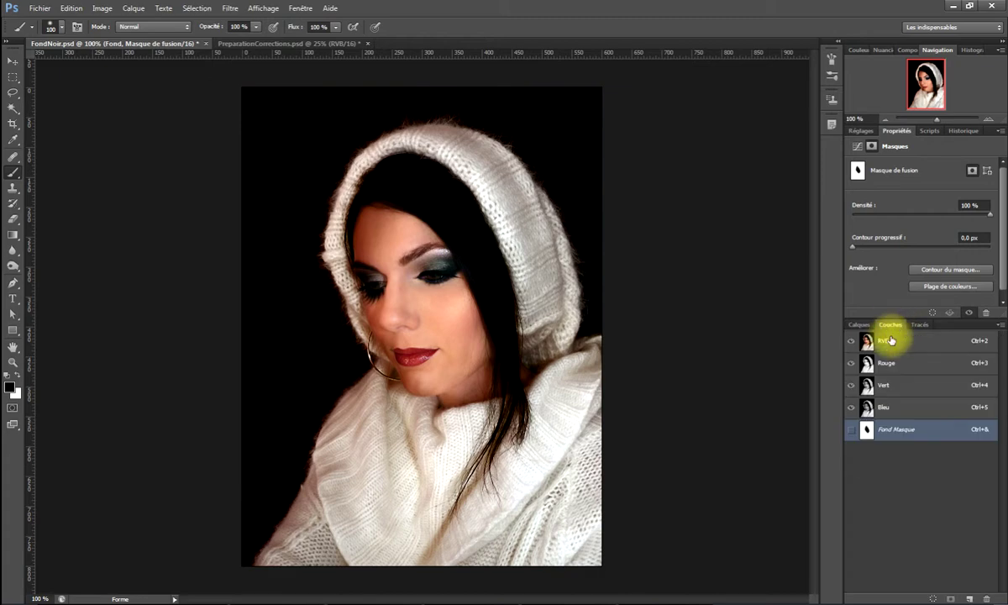
click(854, 429)
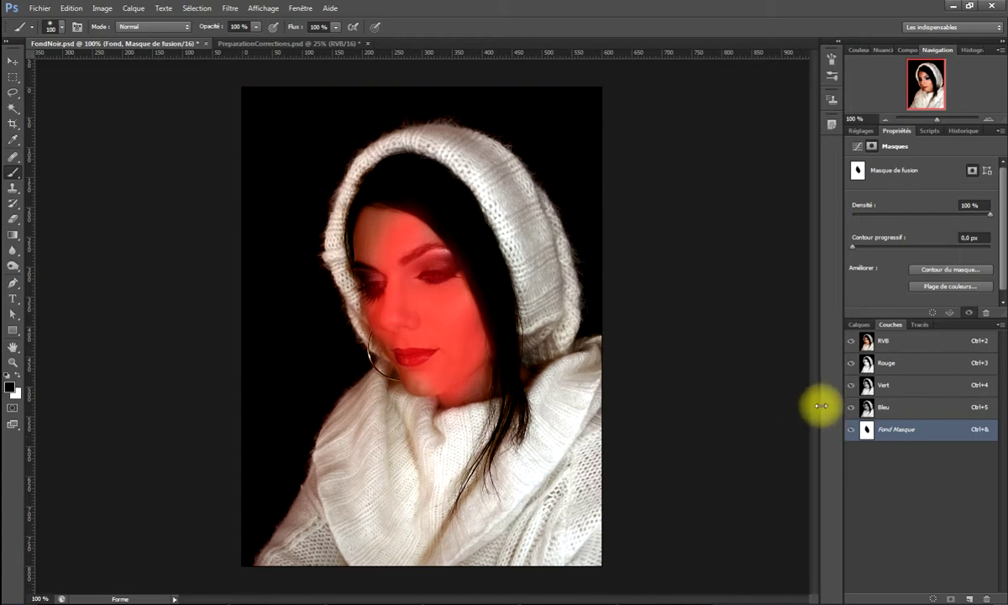
right_click(923, 432)
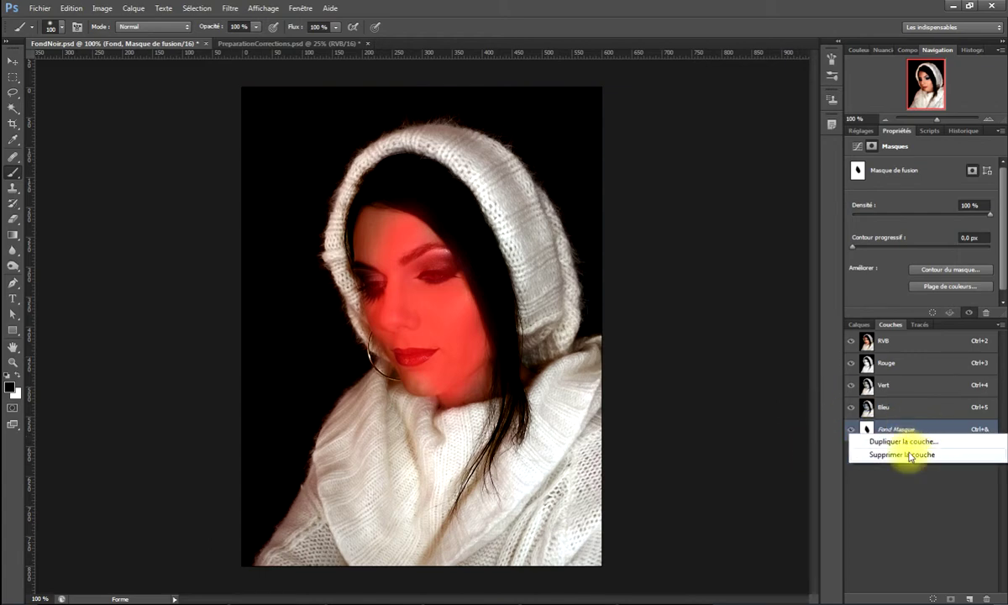
click(923, 431)
- Change the display colour of the Fond mask overlay to bright green
double_click(922, 432)
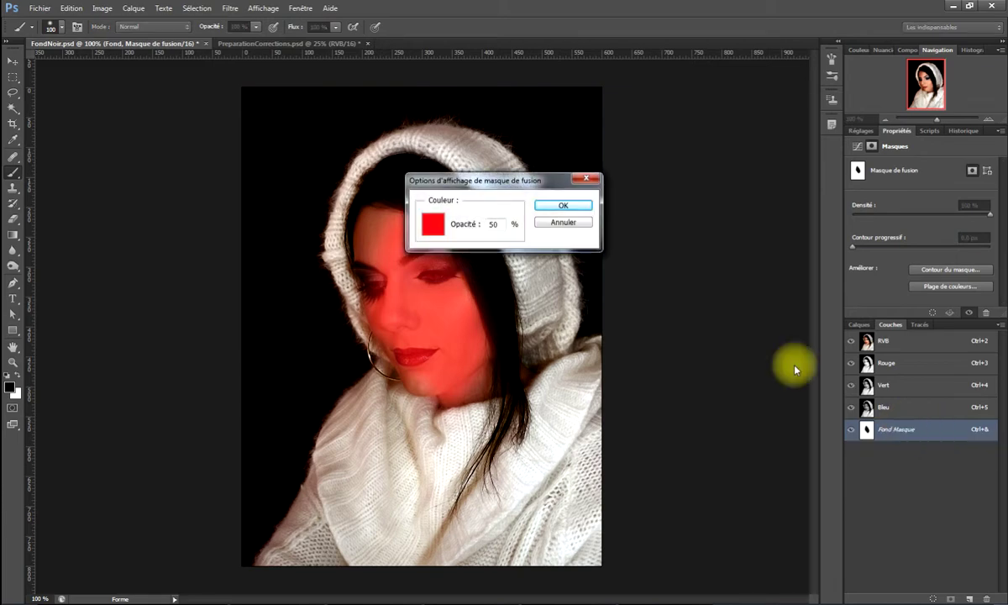
click(436, 227)
click(516, 421)
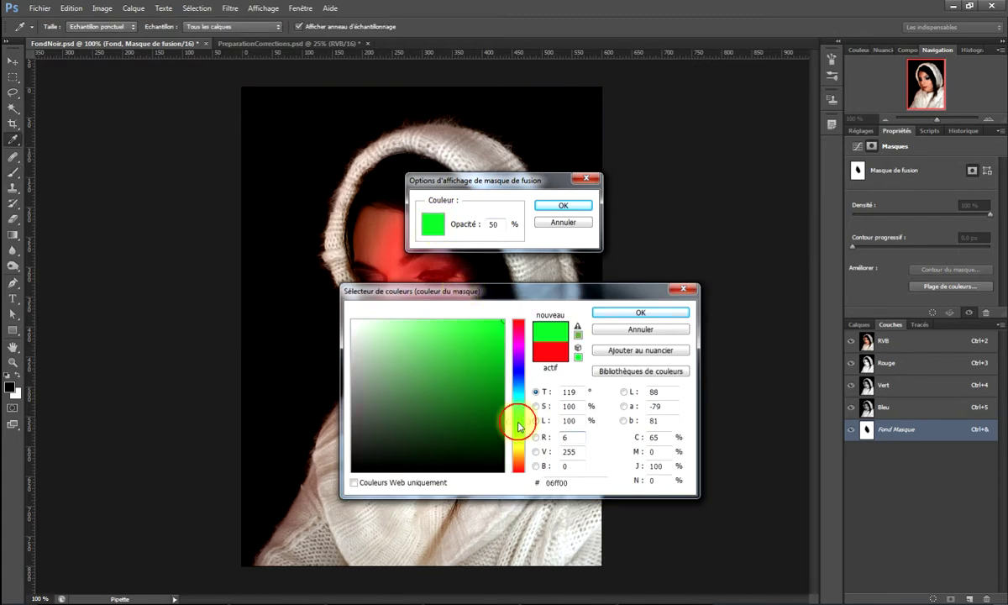
click(642, 314)
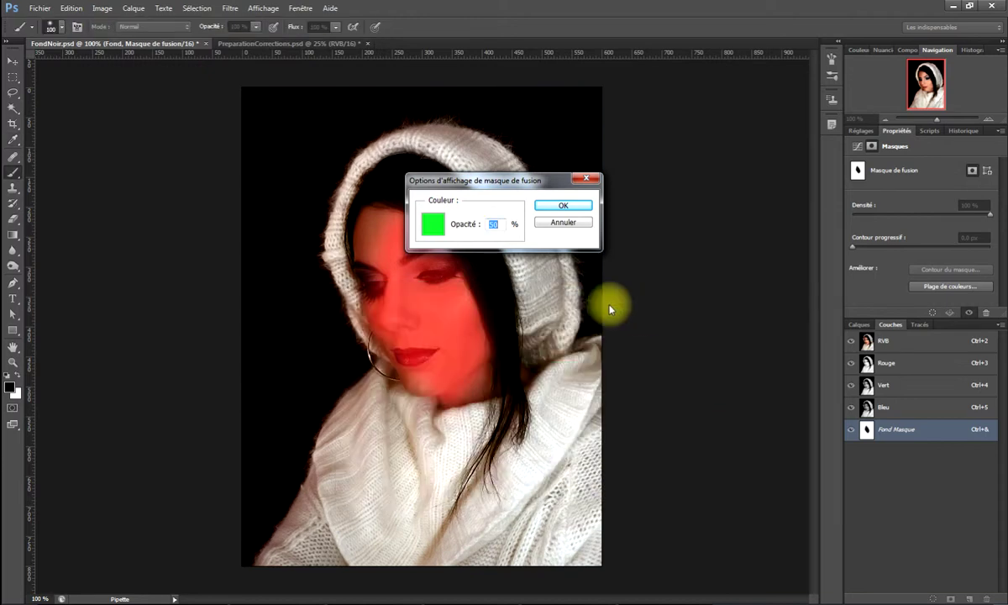
click(560, 208)
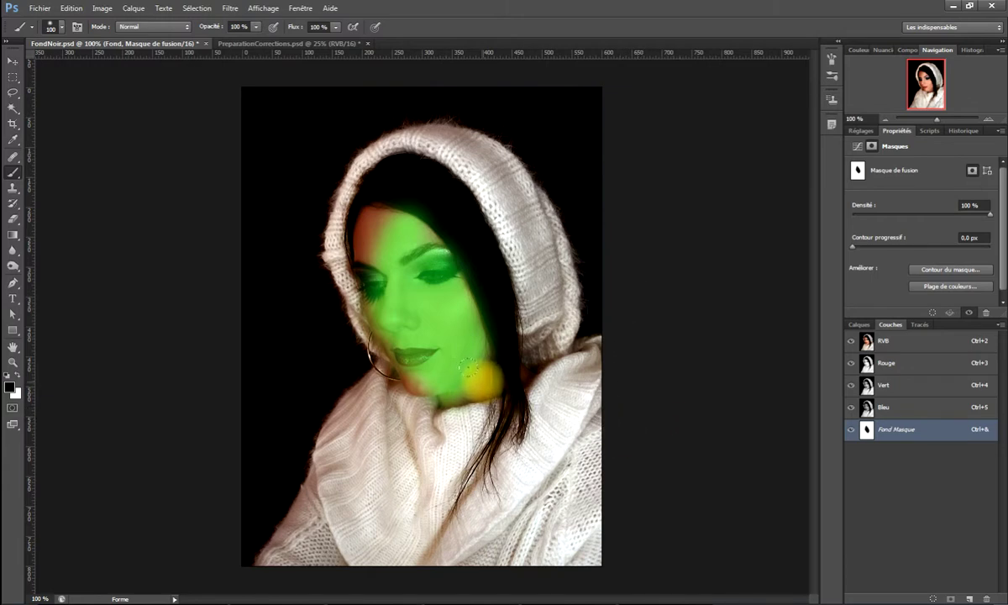
- Paint black with a 70 px brush on the Fond mask over the rest of the face, the hood, hair and shoulder edges
key(bracketleft)
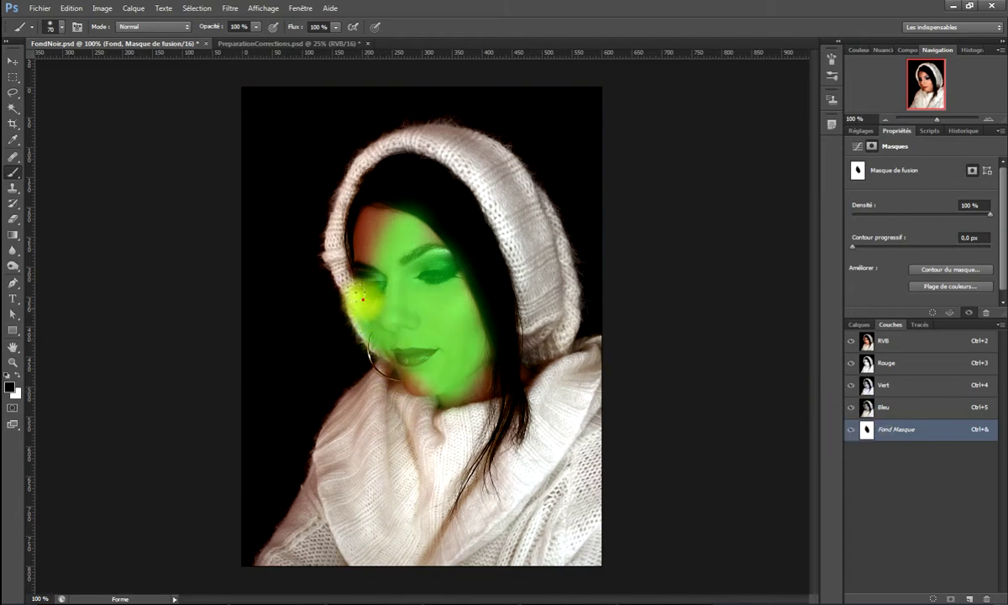
mouse_move(362, 298)
mouse_down()
mouse_move(341, 222)
mouse_move(348, 249)
mouse_move(356, 189)
mouse_move(381, 161)
mouse_move(442, 141)
mouse_move(484, 157)
mouse_move(511, 189)
mouse_move(476, 158)
mouse_move(511, 183)
mouse_move(543, 253)
mouse_move(538, 221)
mouse_move(556, 357)
mouse_move(569, 365)
mouse_move(593, 380)
mouse_up()
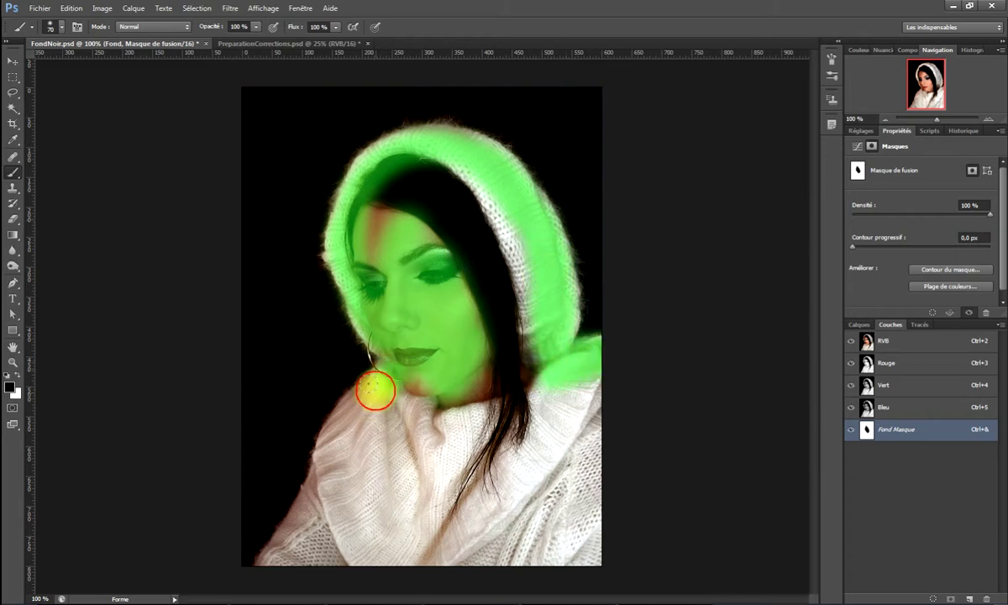
mouse_move(376, 391)
mouse_down()
mouse_move(351, 415)
mouse_move(284, 559)
mouse_move(305, 441)
mouse_up()
mouse_move(407, 200)
mouse_down()
mouse_move(391, 221)
mouse_move(368, 230)
mouse_move(406, 187)
mouse_move(424, 209)
mouse_move(371, 229)
mouse_move(408, 158)
mouse_move(365, 239)
mouse_move(389, 183)
mouse_move(438, 178)
mouse_move(444, 216)
mouse_move(430, 226)
mouse_move(449, 229)
mouse_move(460, 258)
mouse_move(517, 243)
mouse_move(515, 267)
mouse_move(481, 197)
mouse_move(492, 248)
mouse_move(504, 252)
mouse_move(493, 204)
mouse_move(522, 279)
mouse_move(508, 227)
mouse_move(527, 339)
mouse_move(548, 273)
mouse_move(541, 236)
mouse_move(550, 298)
mouse_move(523, 357)
mouse_move(532, 350)
mouse_move(511, 296)
mouse_move(487, 256)
mouse_move(466, 254)
mouse_move(472, 372)
mouse_move(513, 409)
mouse_move(506, 418)
mouse_move(497, 385)
mouse_up()
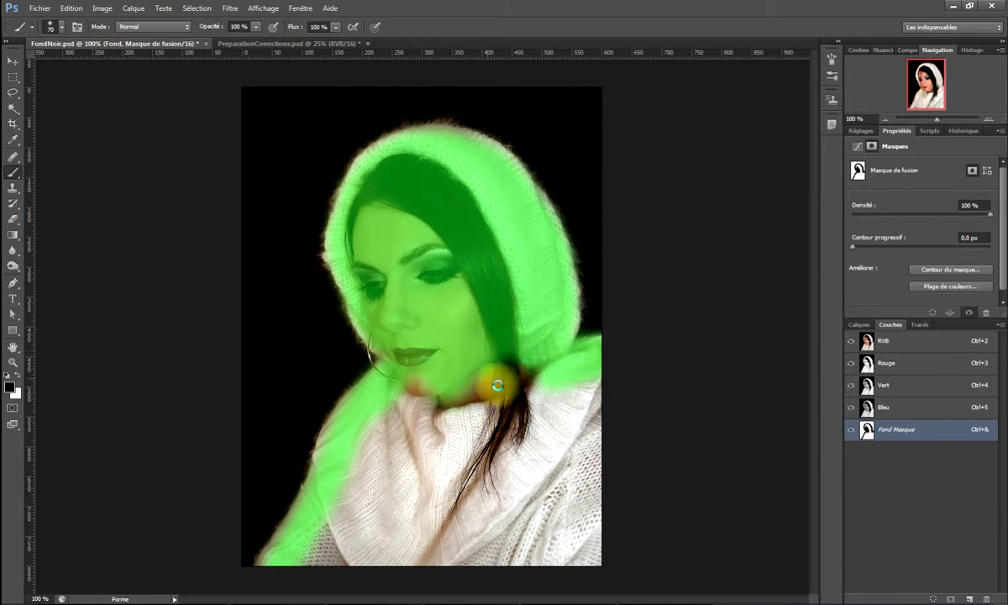
- Check the brush hardness and extend the black mask over the neck and the upper-left part of the sweater with a 90 px brush
click(63, 28)
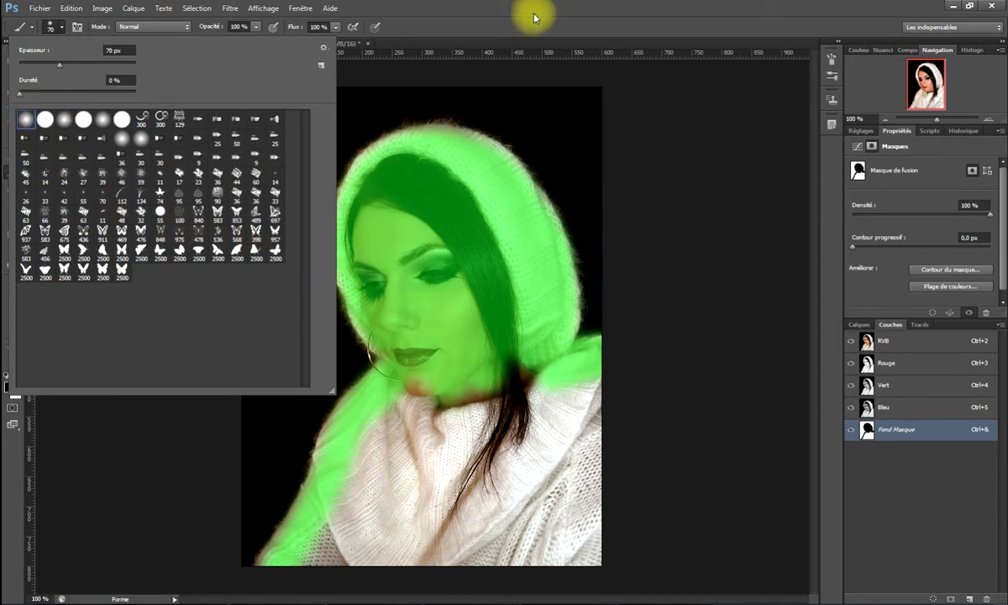
click(501, 20)
mouse_move(491, 388)
mouse_down()
mouse_move(534, 367)
mouse_move(457, 388)
mouse_move(373, 438)
mouse_move(337, 513)
mouse_move(461, 406)
mouse_move(429, 399)
mouse_move(559, 403)
mouse_move(548, 492)
mouse_up()
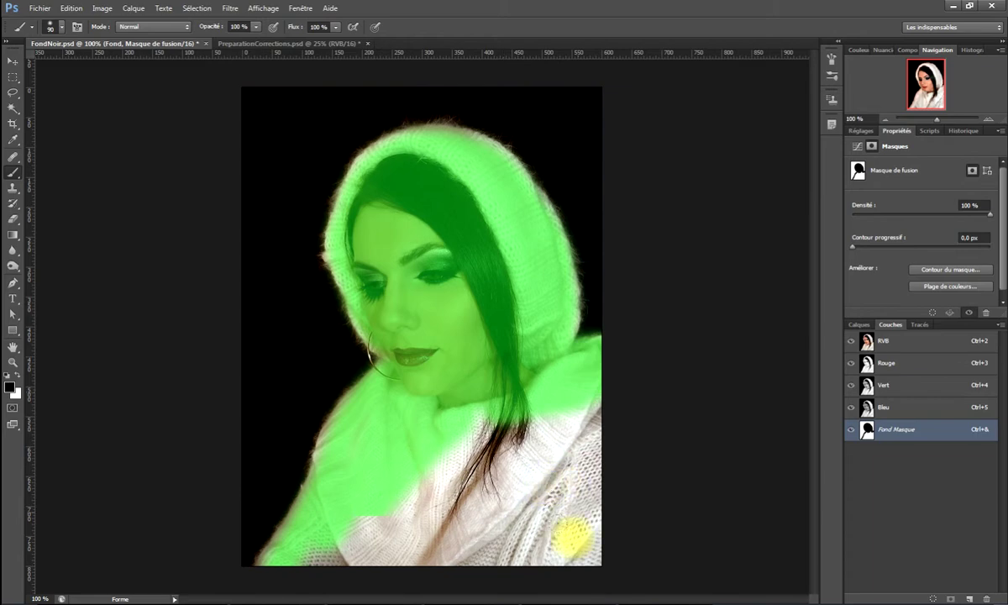
- Enlarge the brush to 125 px and paint black on the mask over the rest of the sweater down to the image's lower edge
key(bracketright)
key(bracketright)
key(bracketright)
key(bracketright)
key(bracketright)
key(bracketright)
key(bracketright)
mouse_move(479, 498)
mouse_down()
mouse_move(510, 509)
mouse_move(448, 529)
mouse_move(372, 517)
mouse_move(361, 546)
mouse_move(344, 551)
mouse_move(398, 542)
mouse_move(340, 557)
mouse_up()
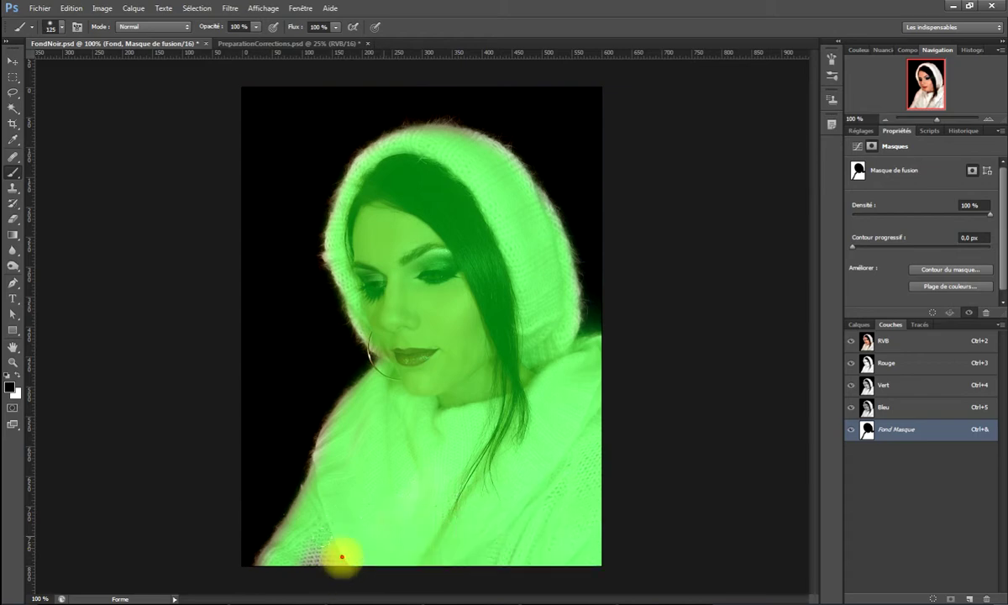
key(bracketleft)
key(bracketleft)
key(bracketleft)
key(bracketleft)
key(bracketleft)
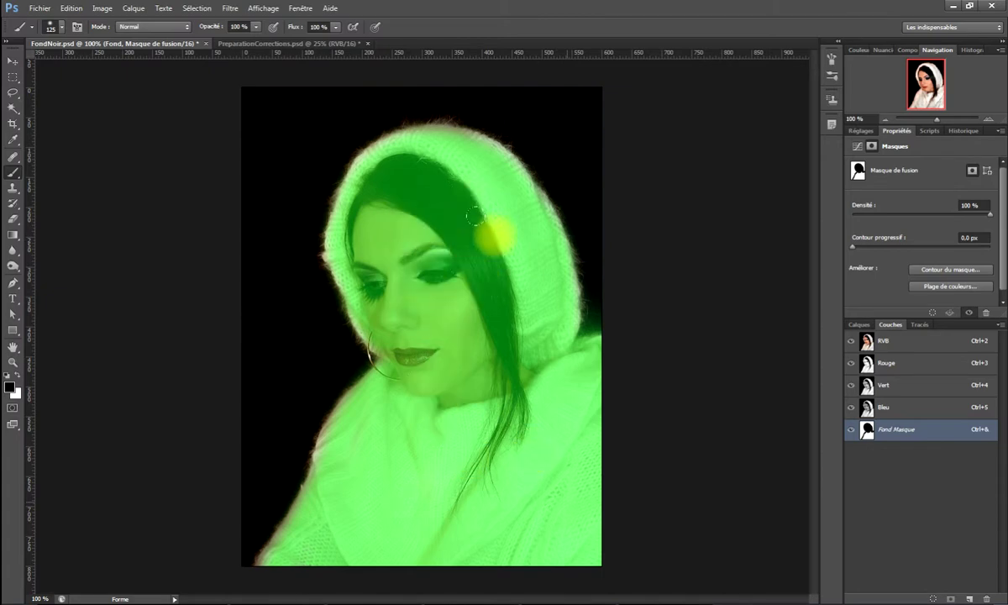
click(553, 381)
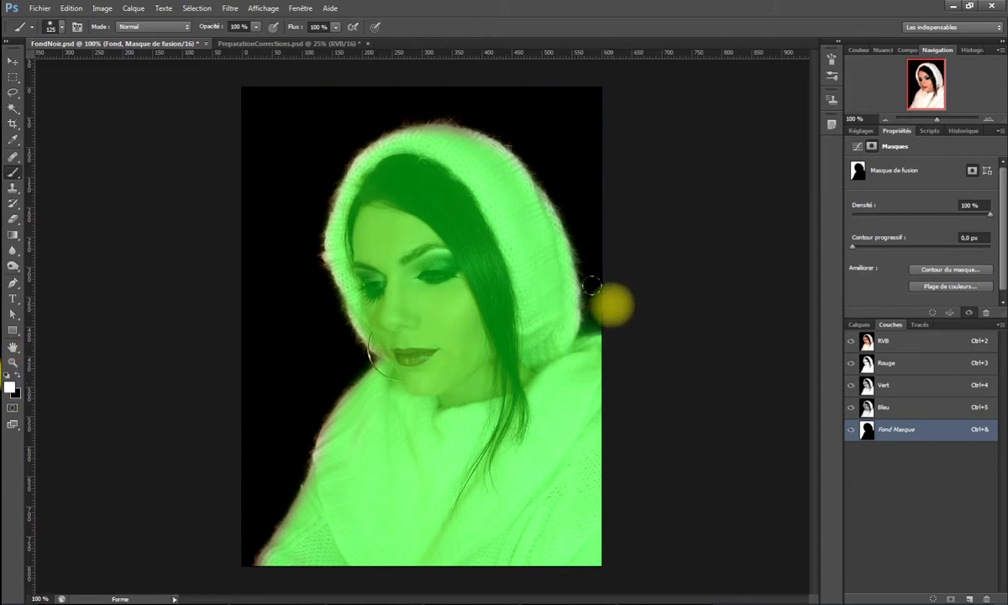
- Clean the mask overflow from the background above the right shoulder by painting white with a 60 px brush
key(bracketleft)
key(bracketleft)
key(bracketleft)
key(bracketleft)
key(bracketleft)
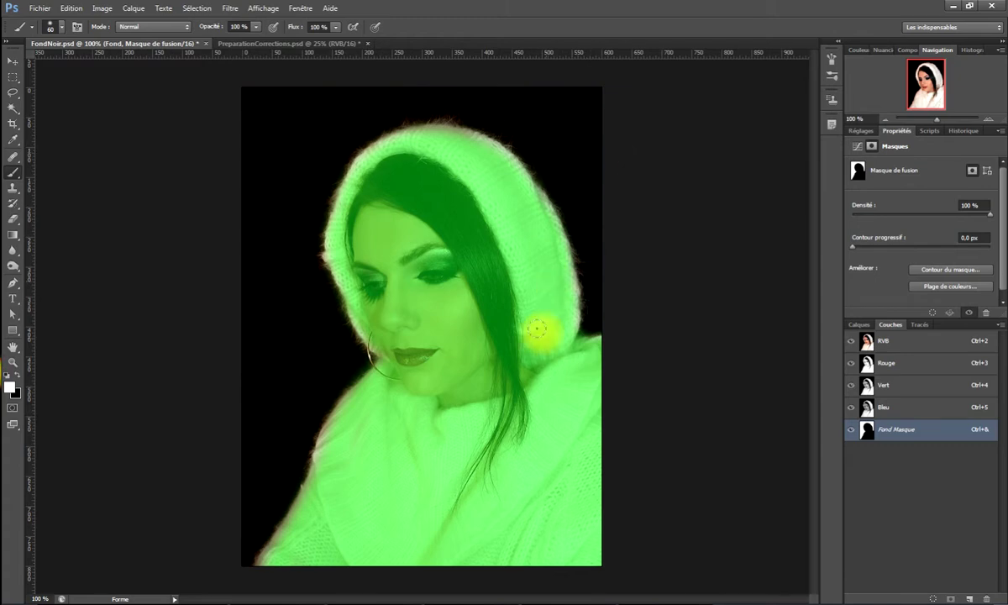
- Touch up the mask in black along the left shoulder, hide the green overlay and return to the layers
key(x)
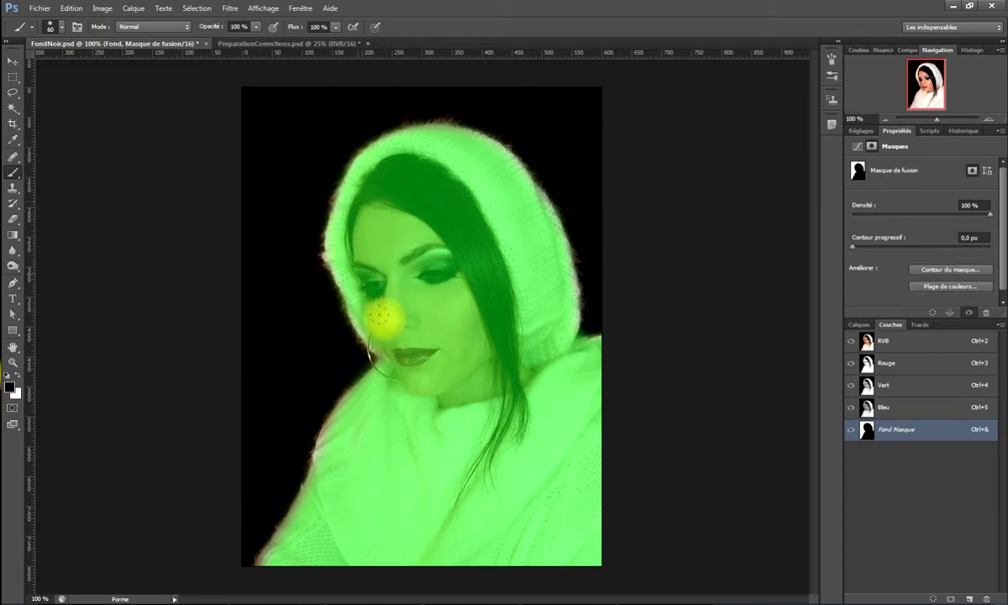
drag(359, 408, 334, 427)
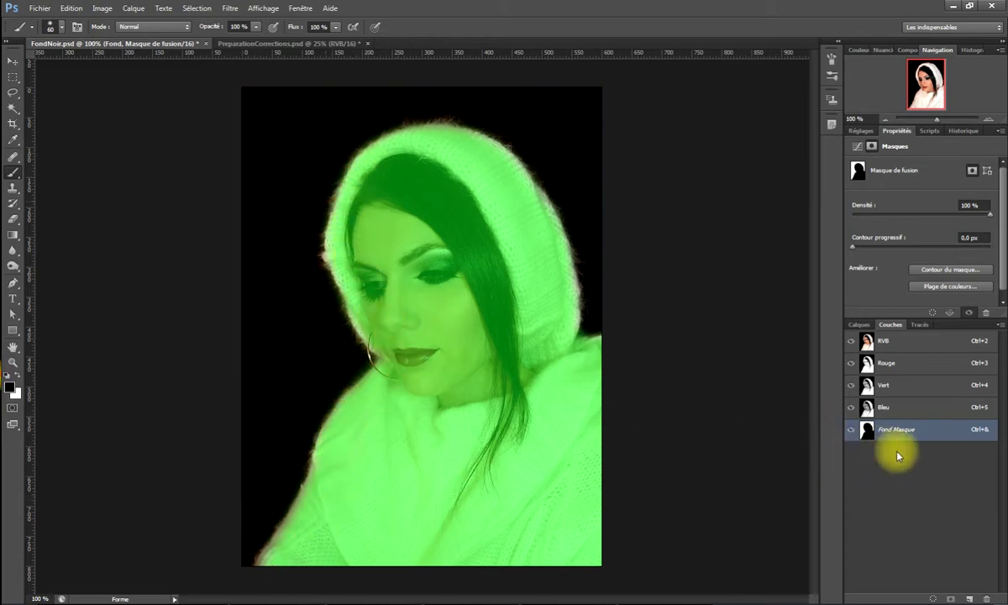
click(853, 430)
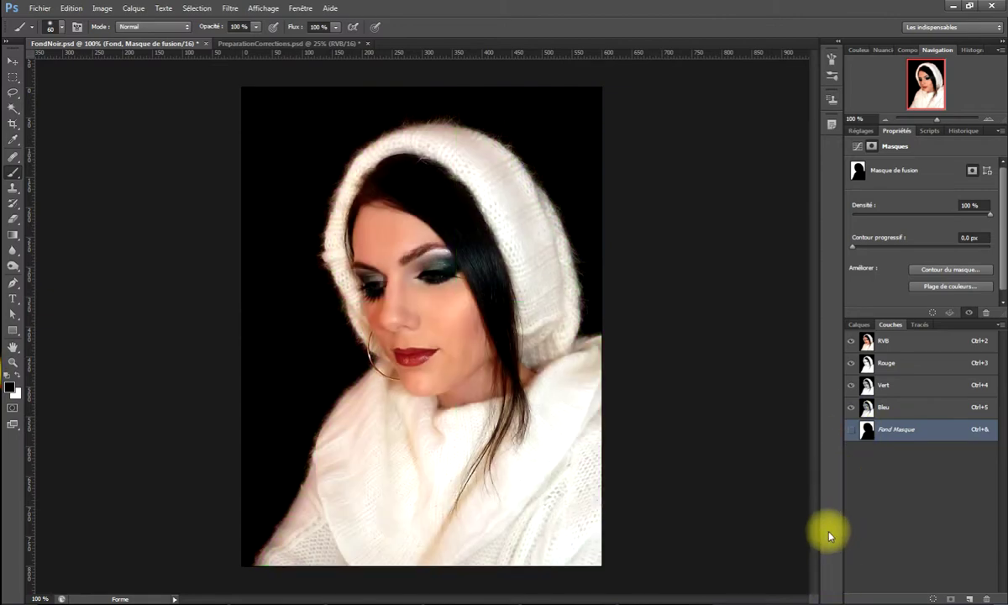
click(859, 325)
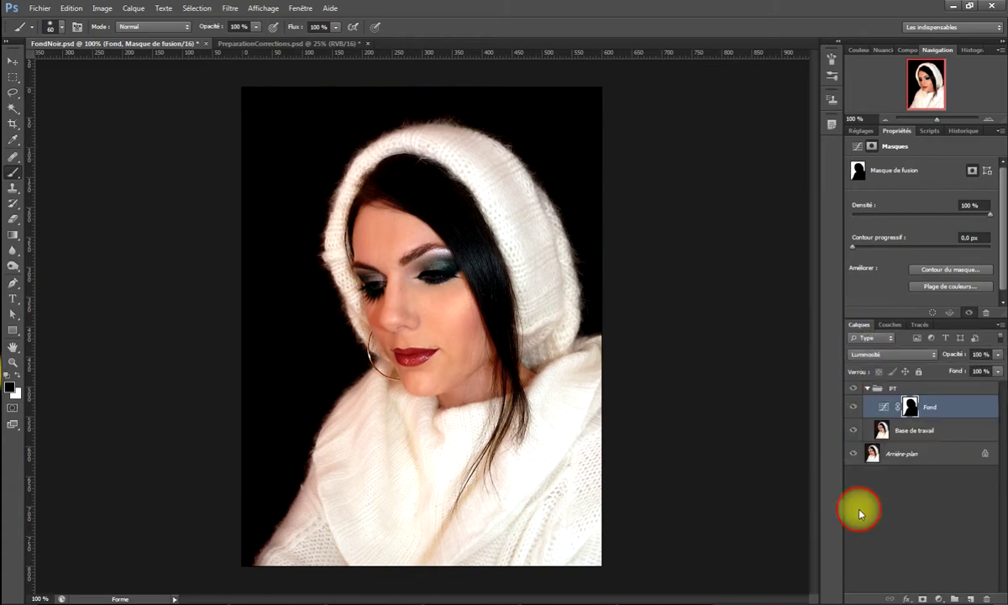
- Select the Fond curve and compare the portrait before and after by hiding and showing the PT group repeatedly
click(884, 409)
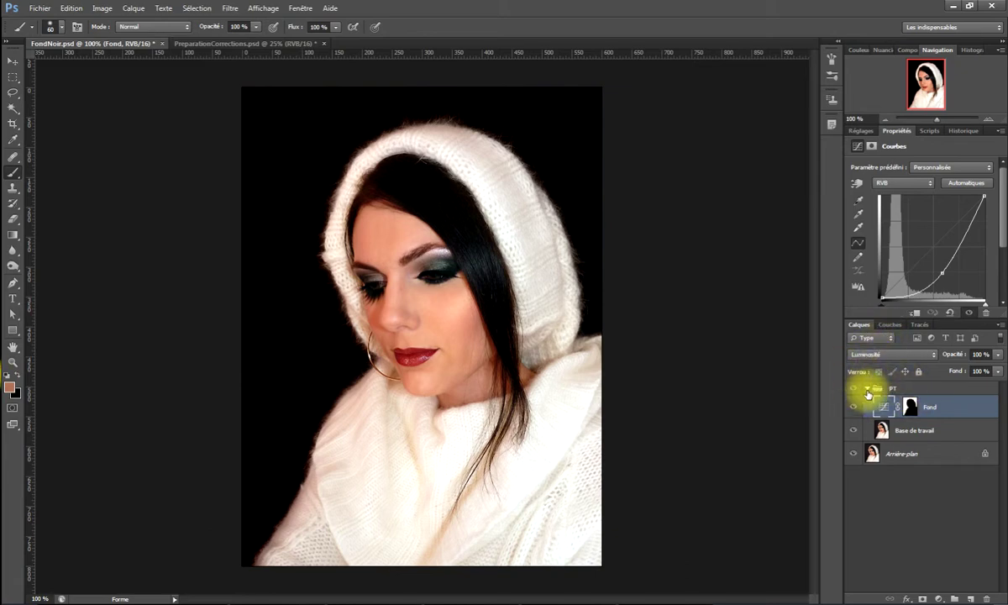
click(855, 391)
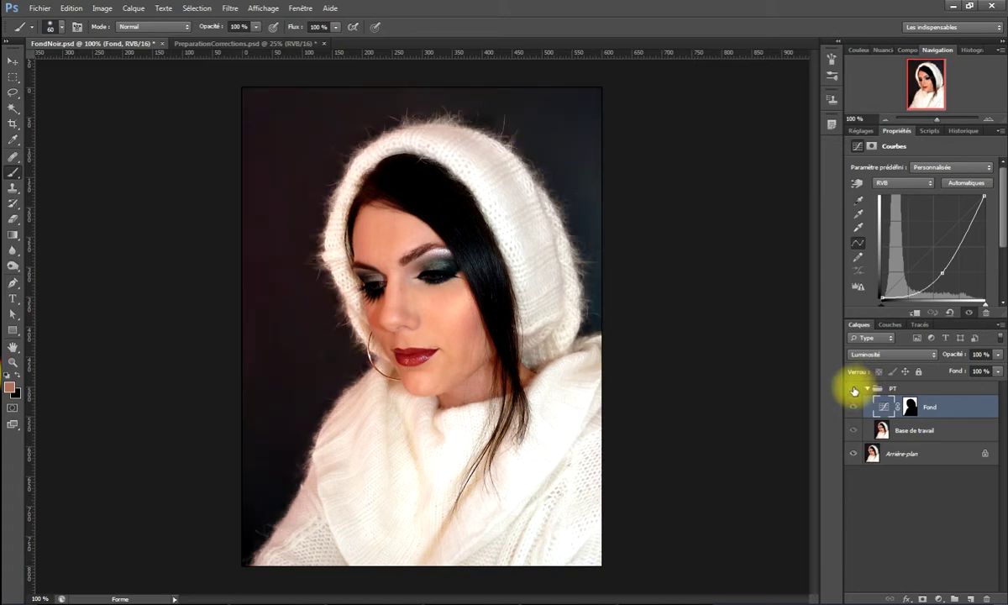
click(853, 391)
click(853, 390)
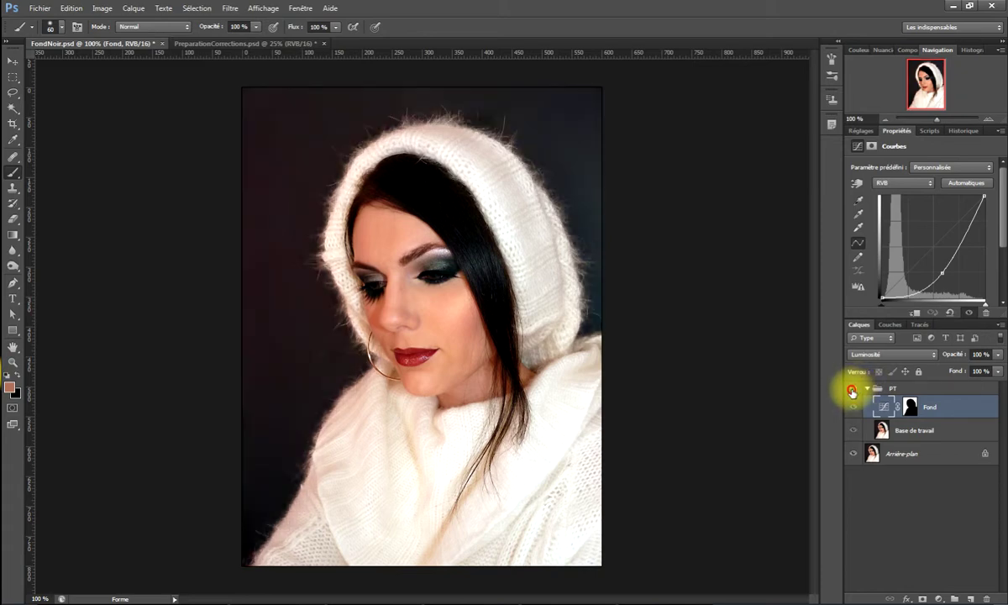
click(852, 392)
click(855, 391)
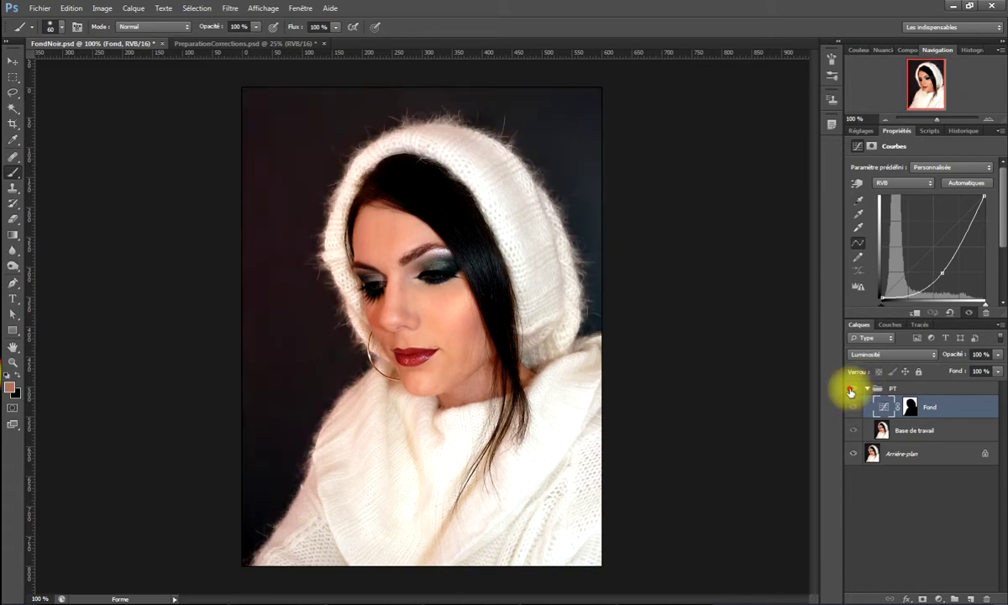
click(852, 392)
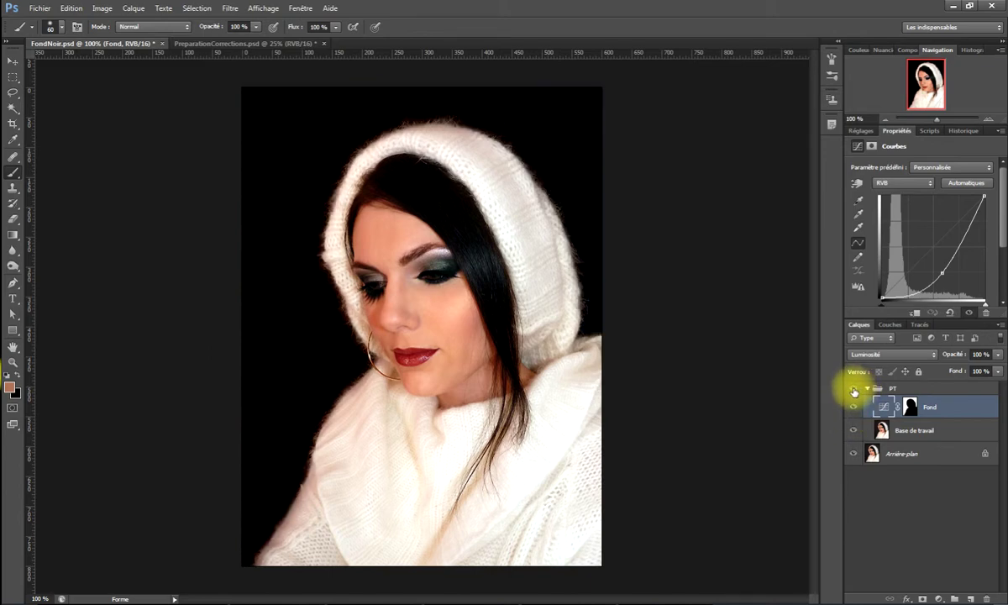
click(856, 391)
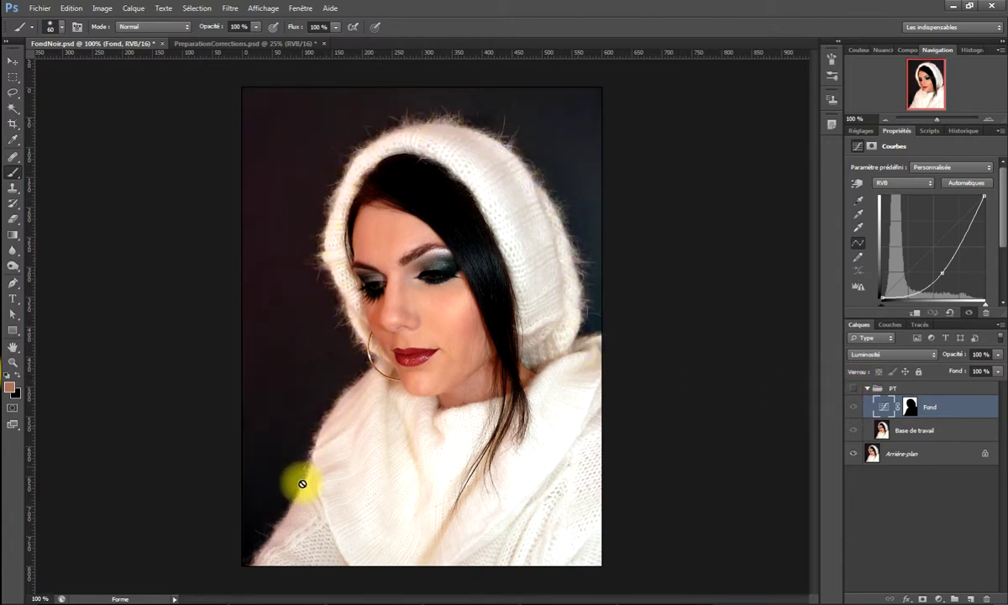
click(854, 391)
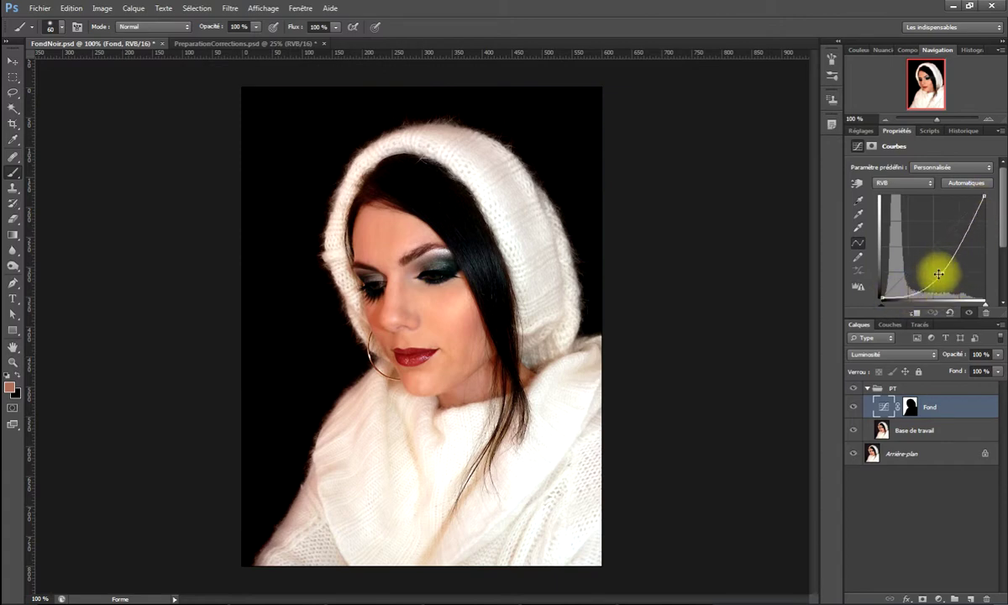
- Raise the midtone point of the Fond curve strongly to lighten the background, and hide the Fond layer
drag(943, 272, 937, 213)
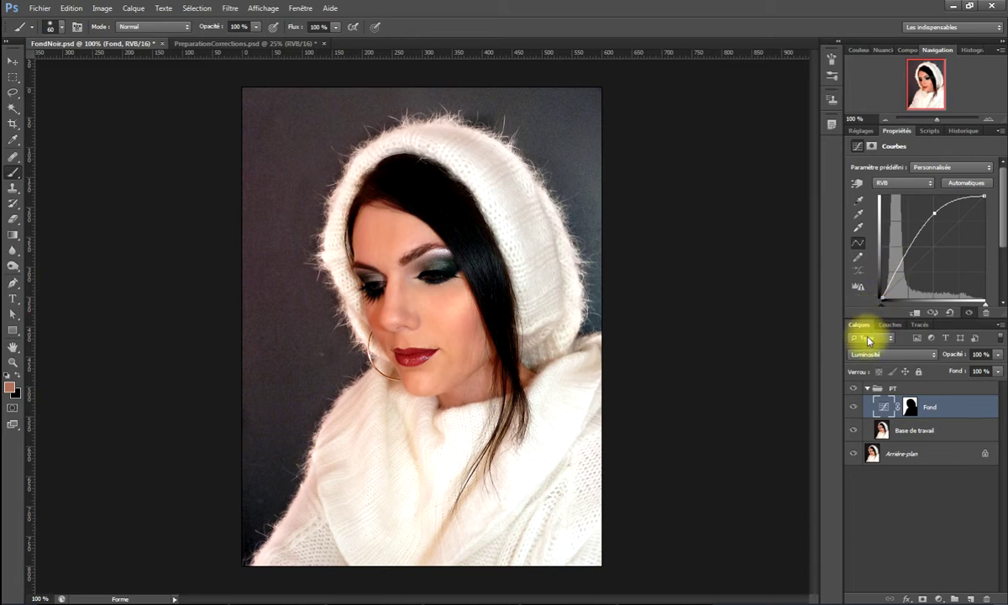
click(852, 411)
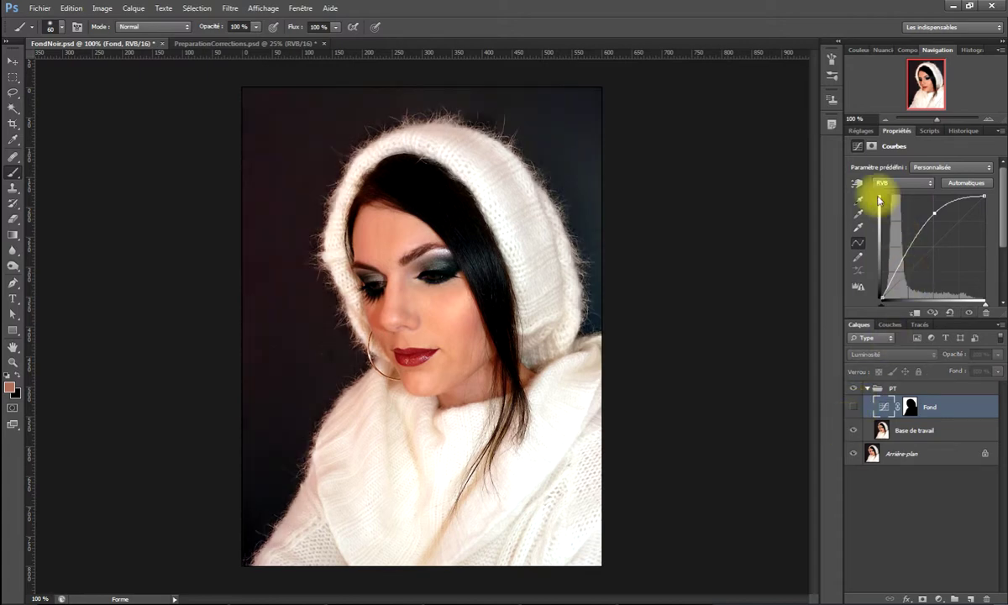
- Add a Selective Color adjustment layer above Fond and set Noir to -100% for the Blancs range
click(868, 133)
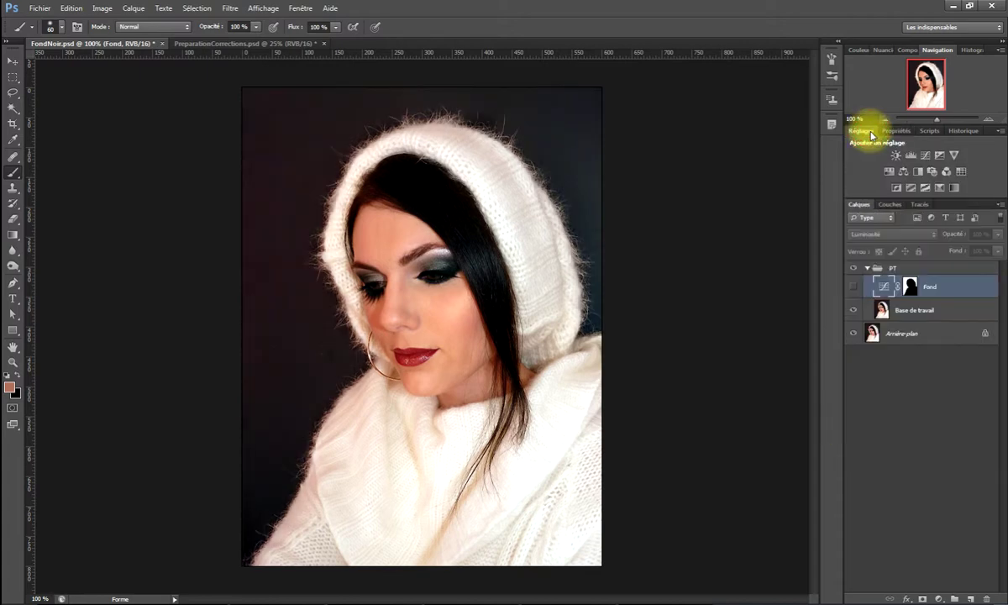
click(938, 186)
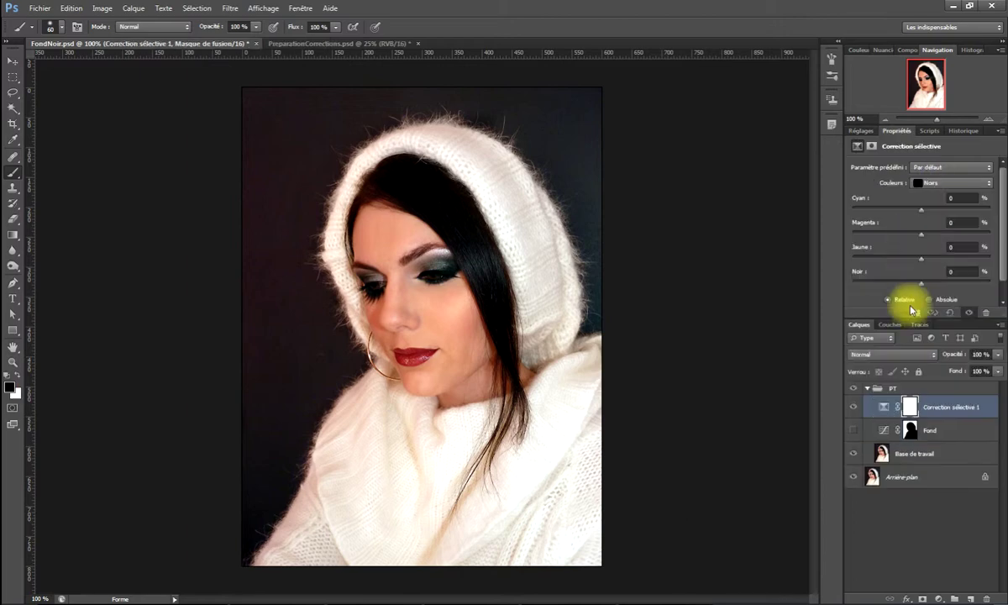
click(934, 188)
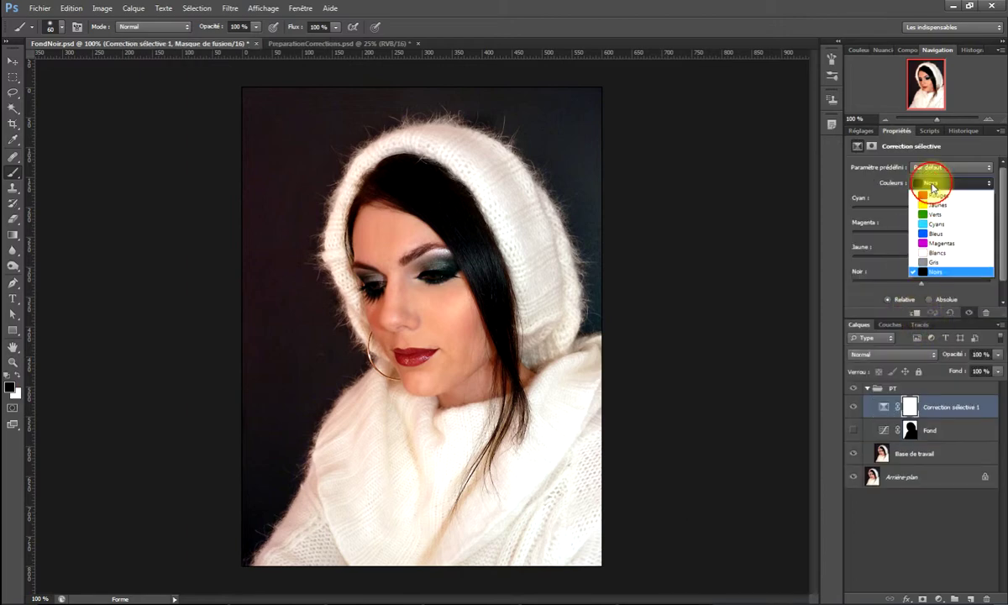
click(931, 253)
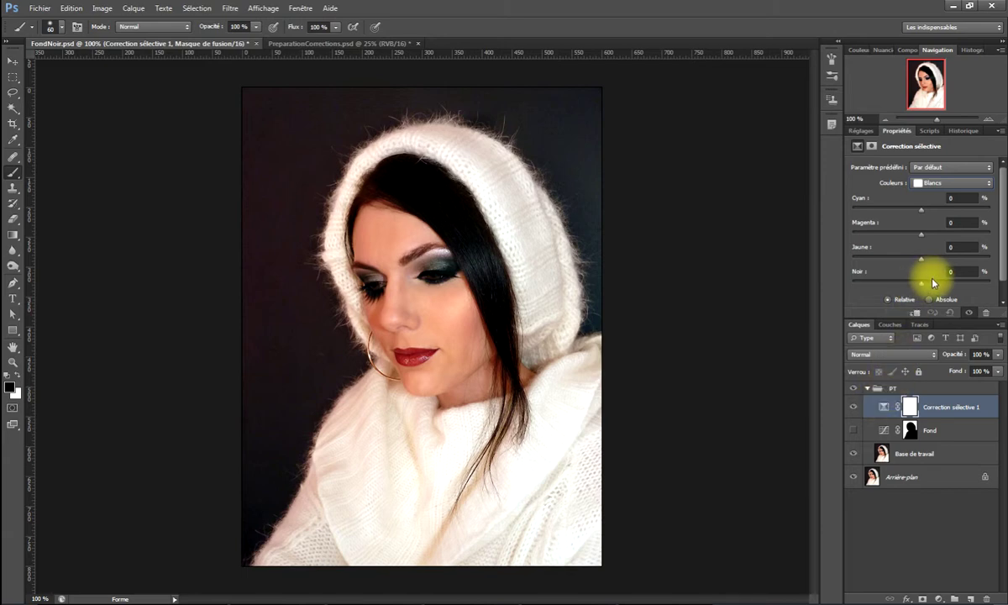
drag(921, 284, 851, 286)
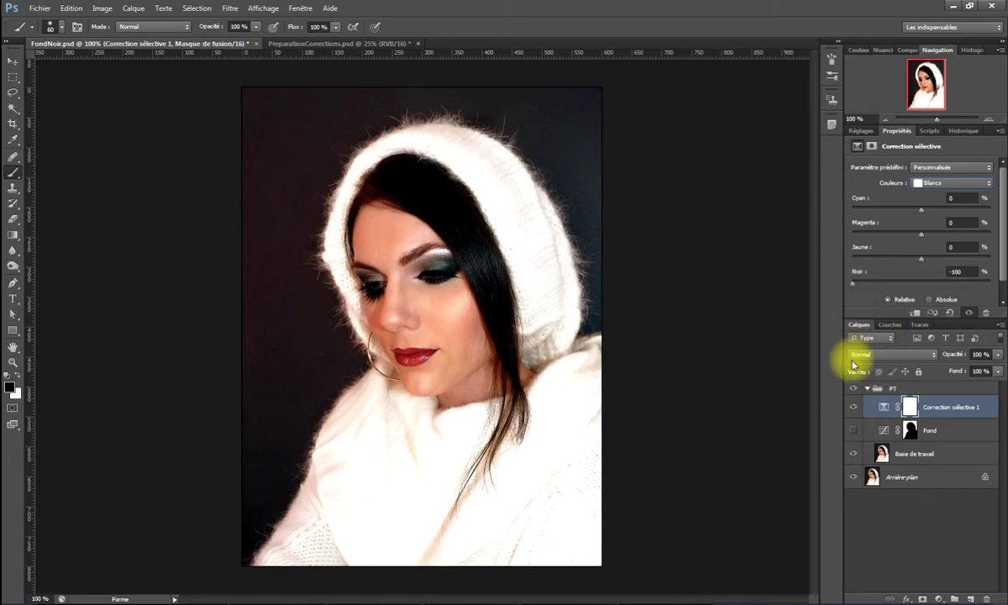
- Compare the portrait with and without the Selective Color correction by toggling that layer repeatedly, and leave it hidden
click(853, 406)
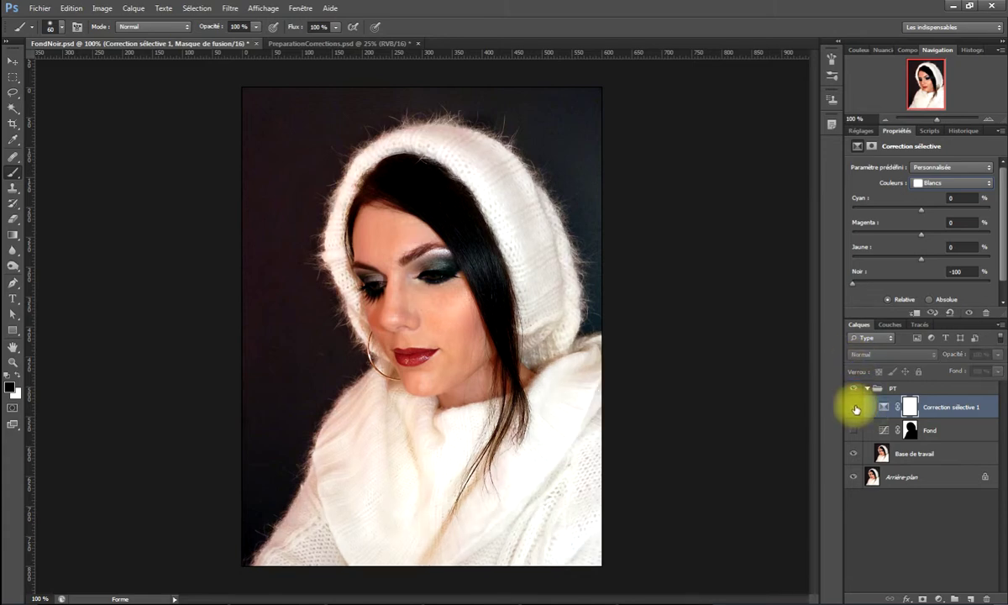
click(856, 408)
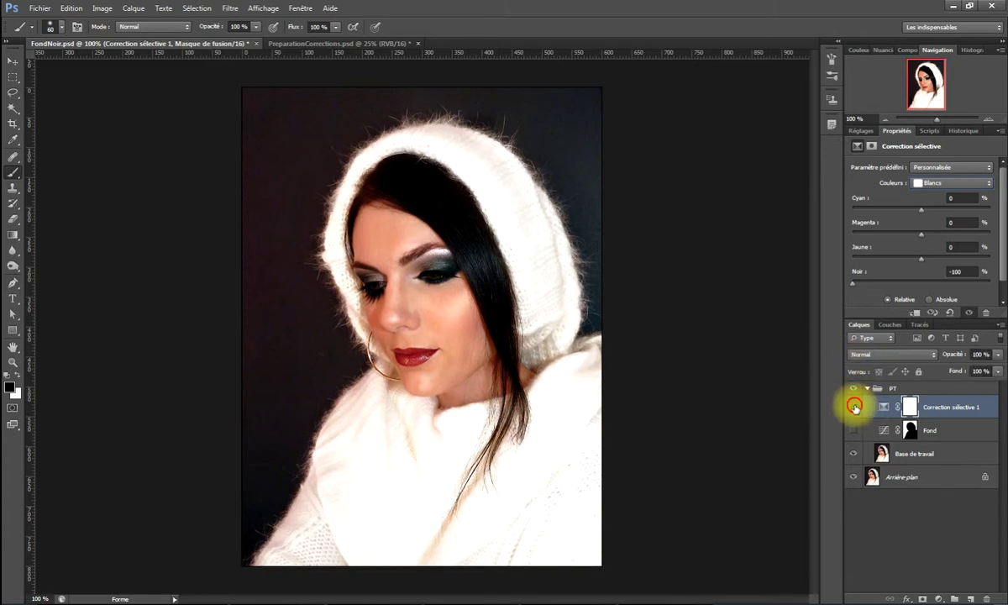
click(855, 407)
click(854, 406)
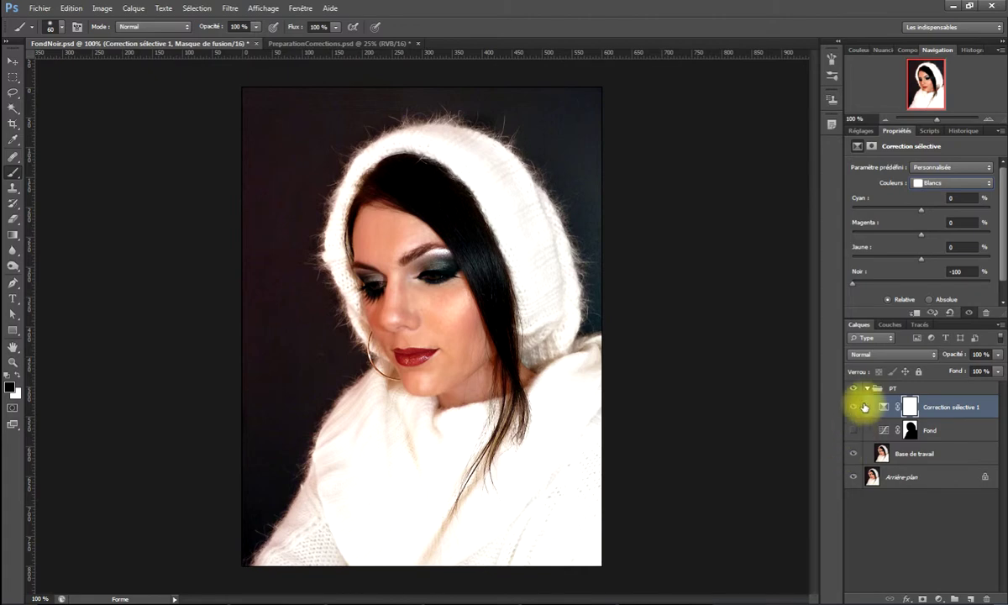
drag(853, 406, 853, 429)
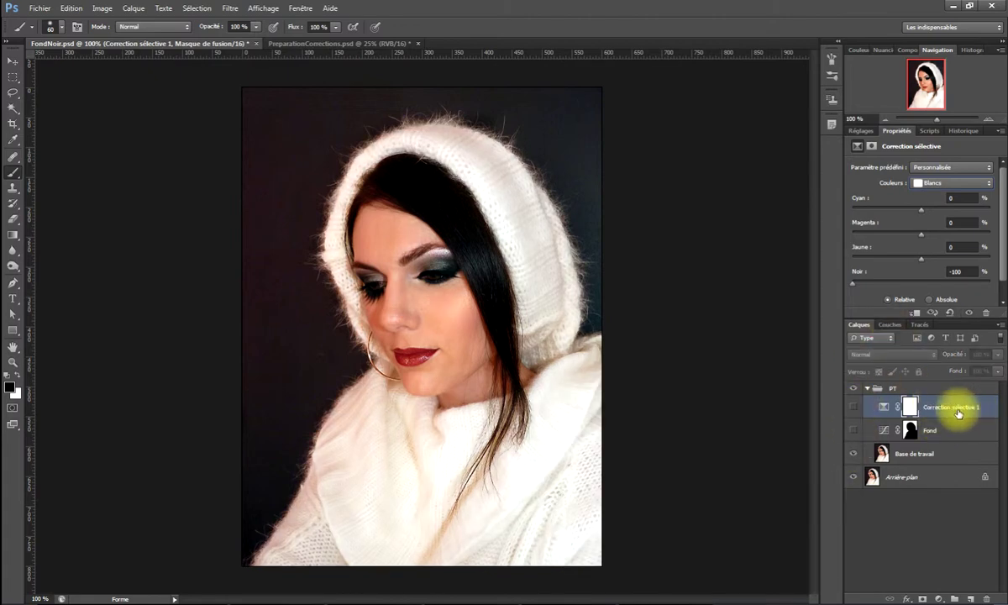
- Show the Fond curve layer again and pull its midtone point well below the diagonal to blacken the background
click(854, 431)
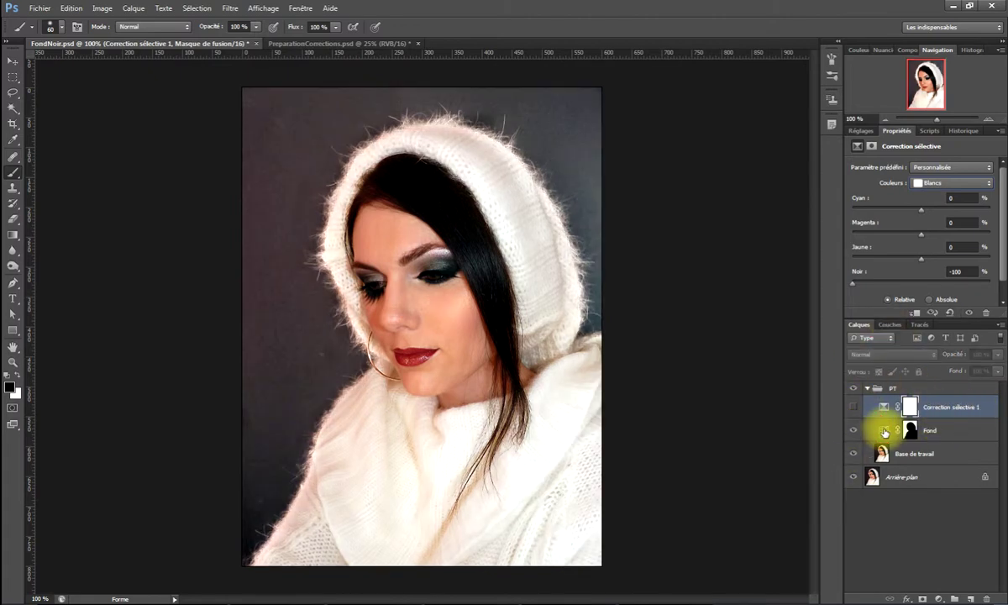
click(889, 428)
drag(929, 213, 945, 267)
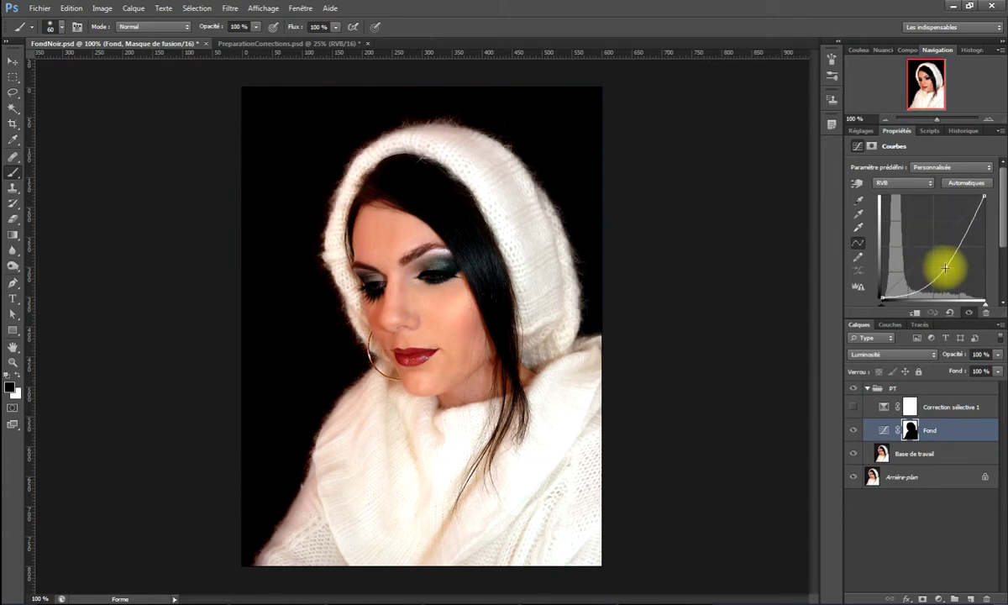
- Delete the Correction sélective 1 layer from the PT group
click(945, 406)
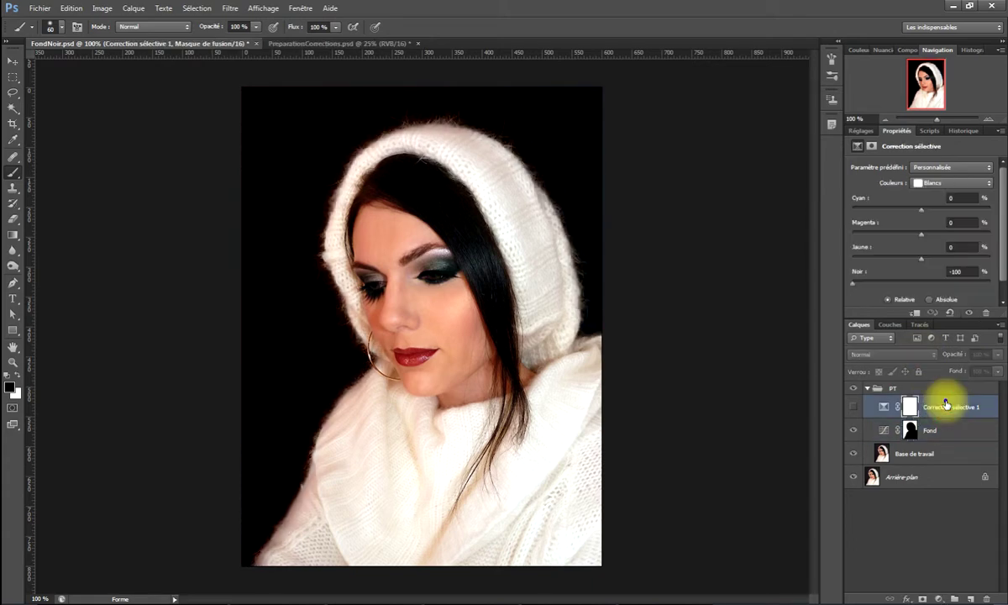
right_click(945, 406)
click(851, 242)
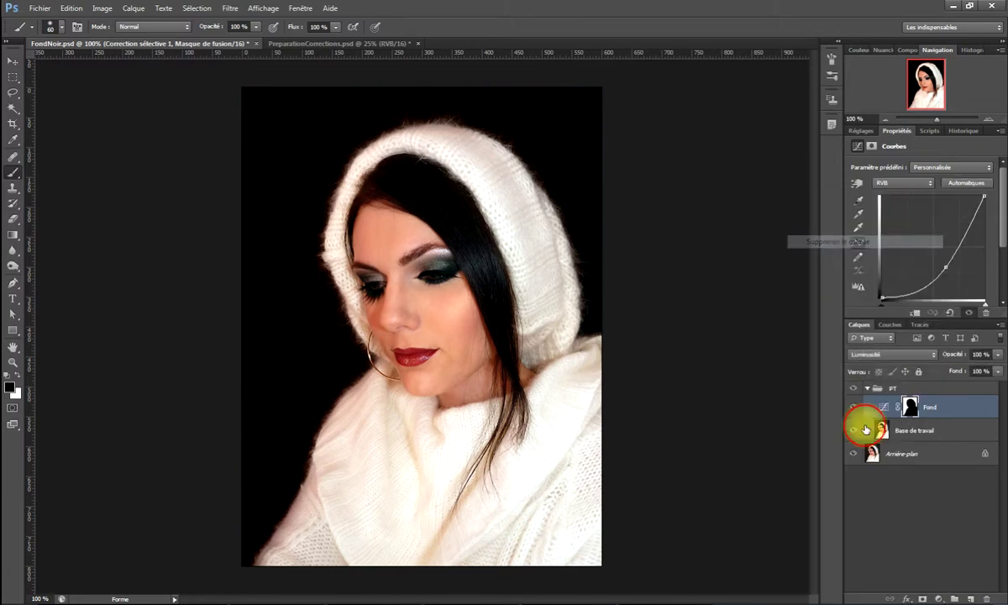